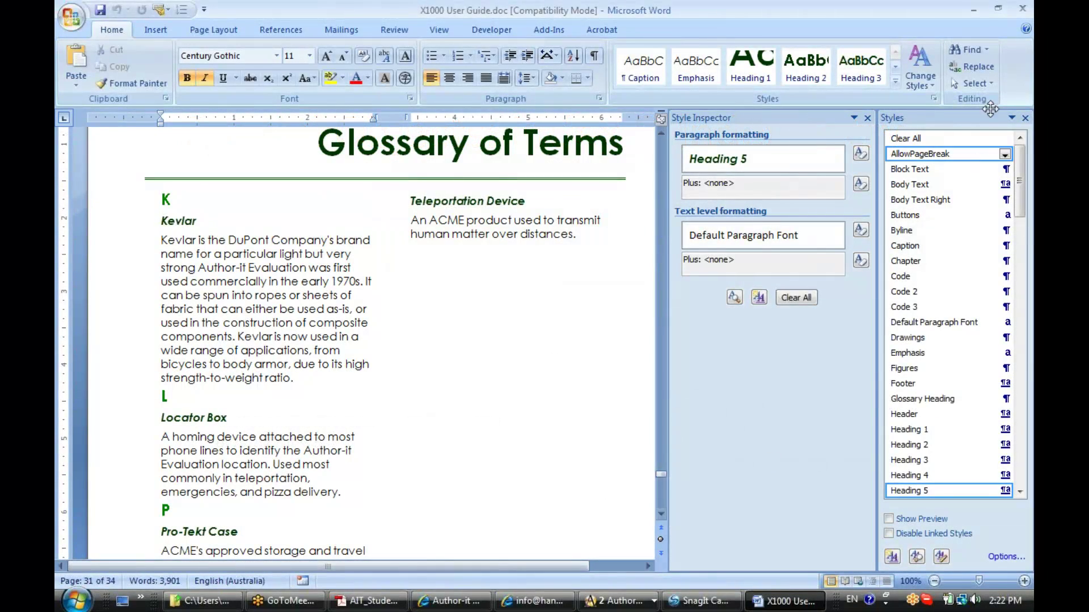
Minimize Word and show the curriculum's 'Index & Index Entry' slide in Internet Explorer.
click(975, 13)
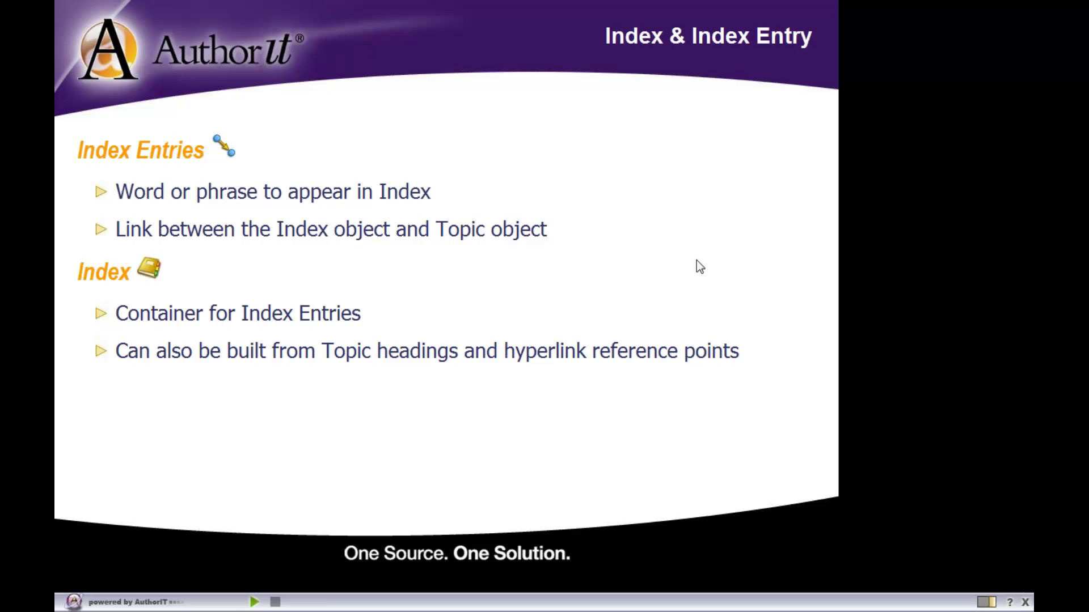
mouse_move(781, 3)
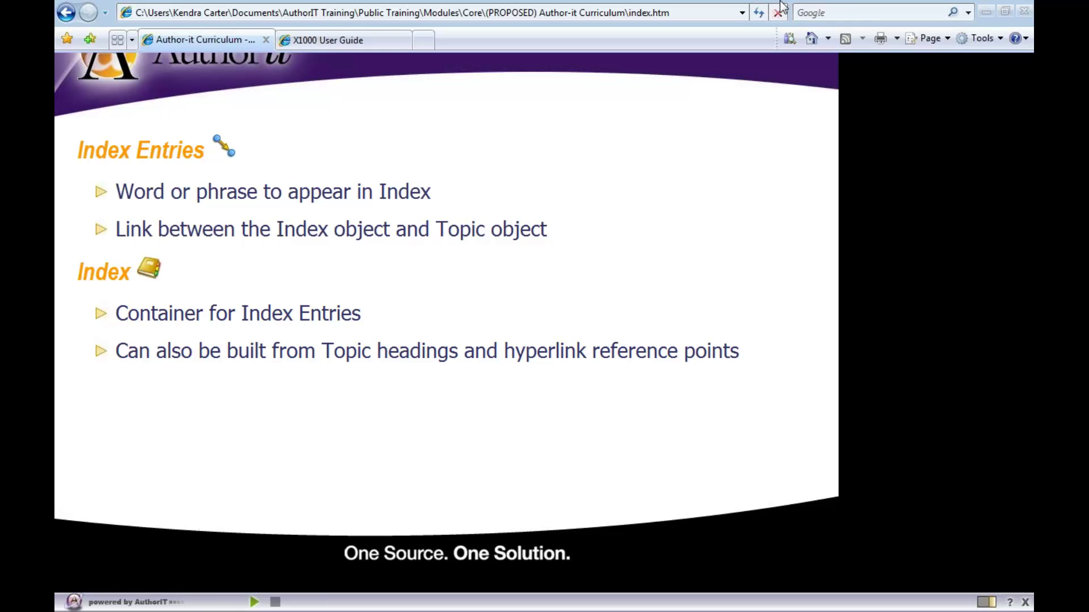
Bring up the X1000 User Guide book window and select ACME Index in its topic tree.
click(987, 12)
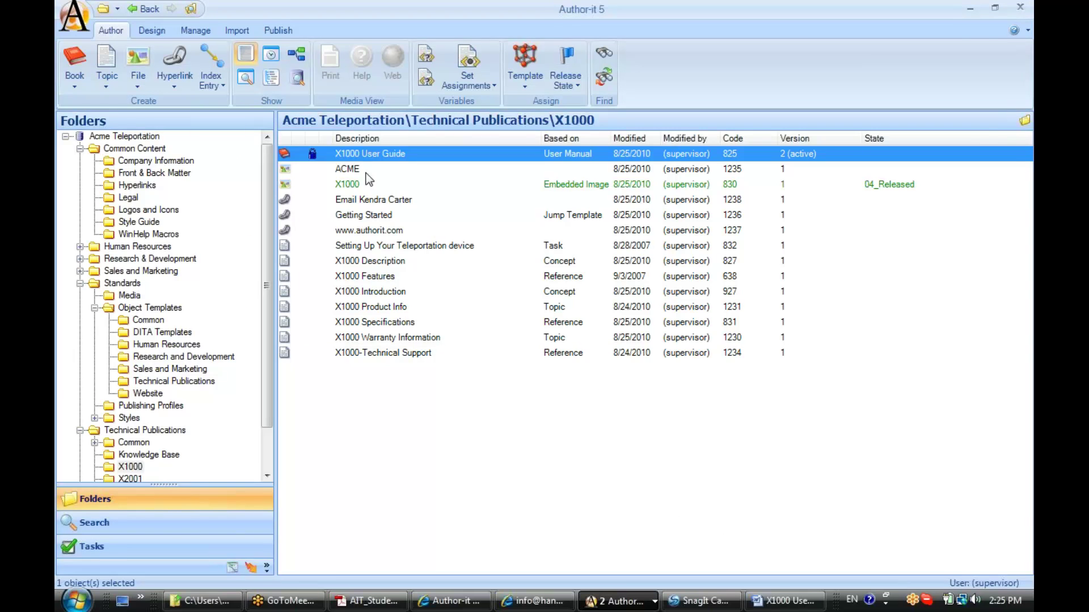
click(615, 601)
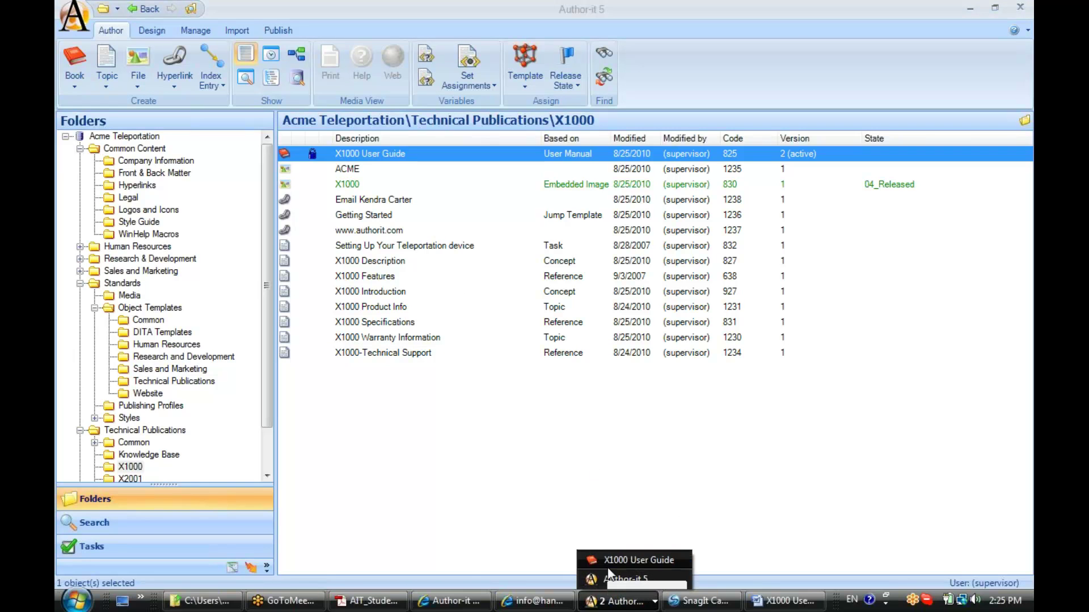
click(610, 561)
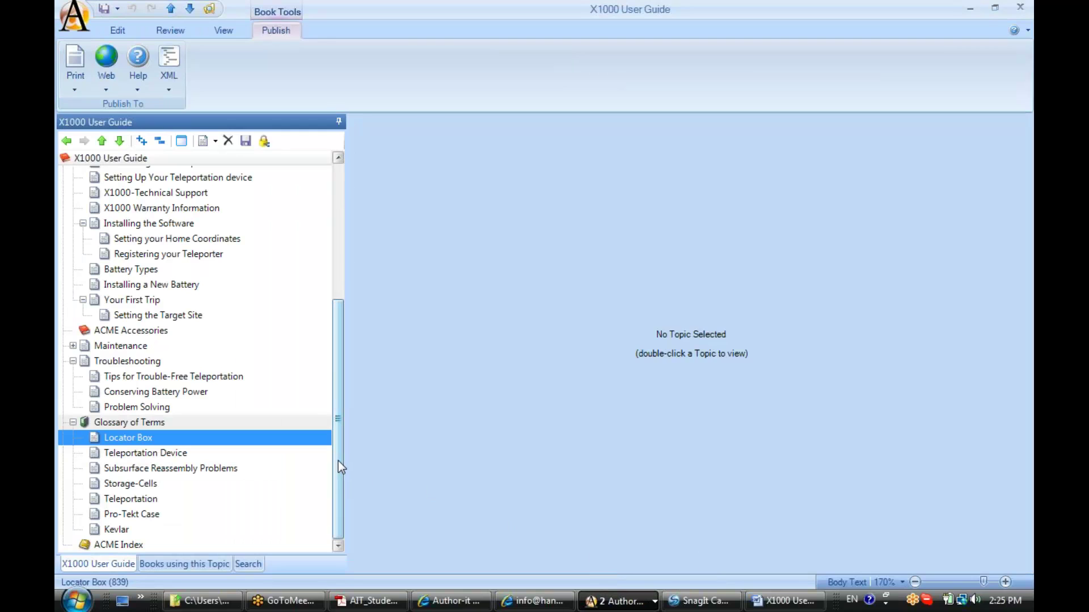
click(125, 545)
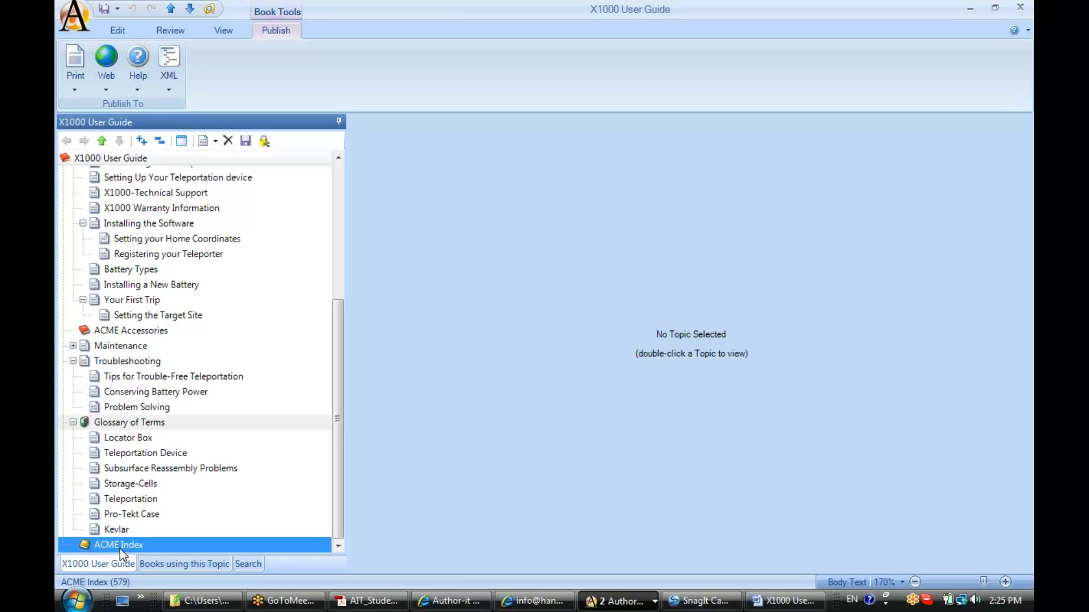
Open the ACME Index properties and review its Print build options and Index Entries list.
double_click(120, 549)
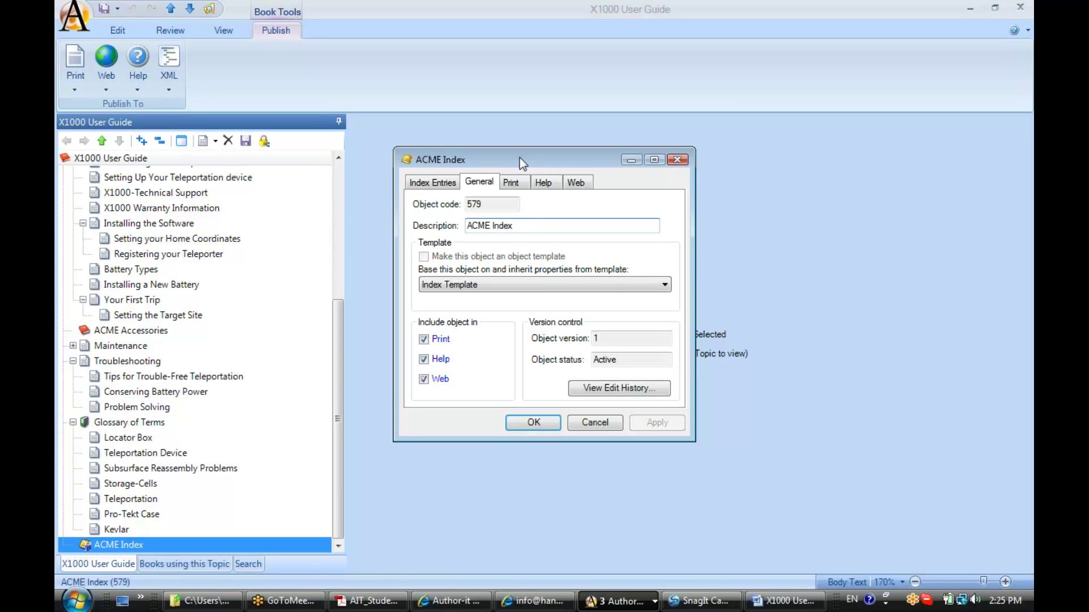
drag(519, 159, 542, 160)
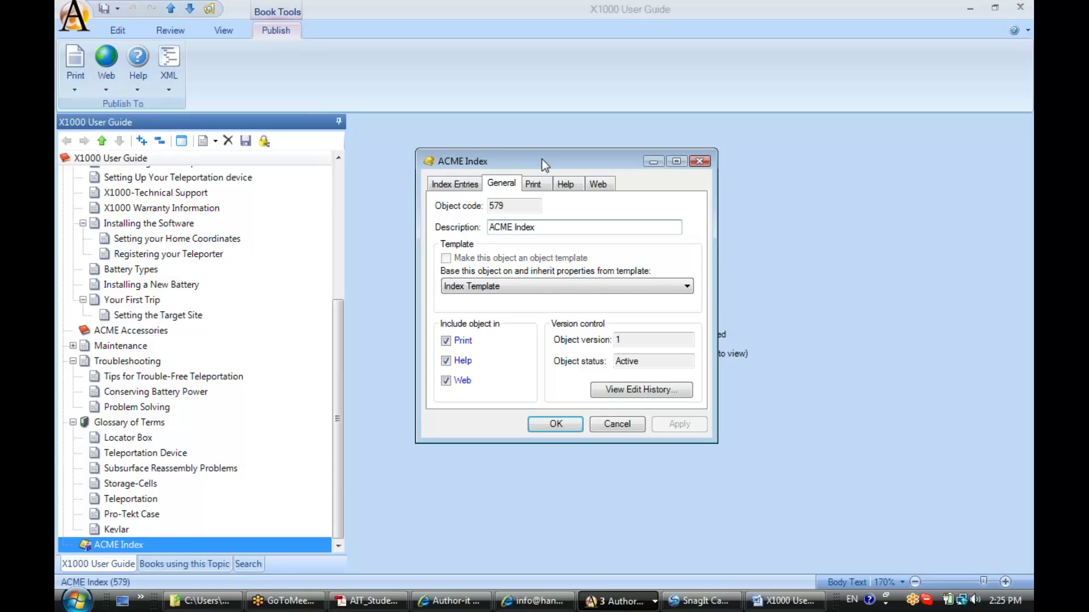
click(535, 185)
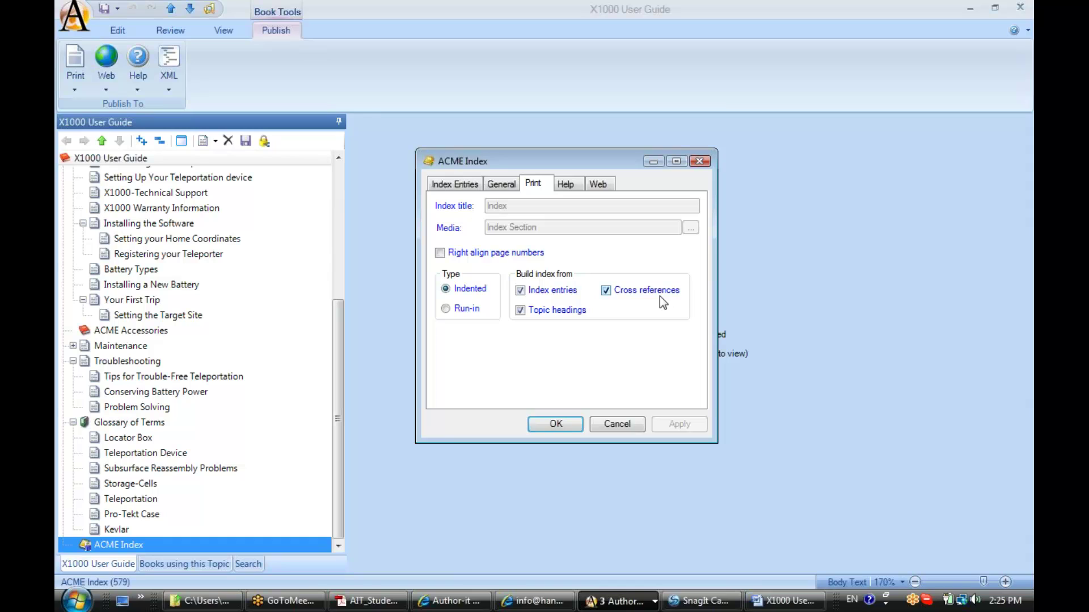
click(462, 187)
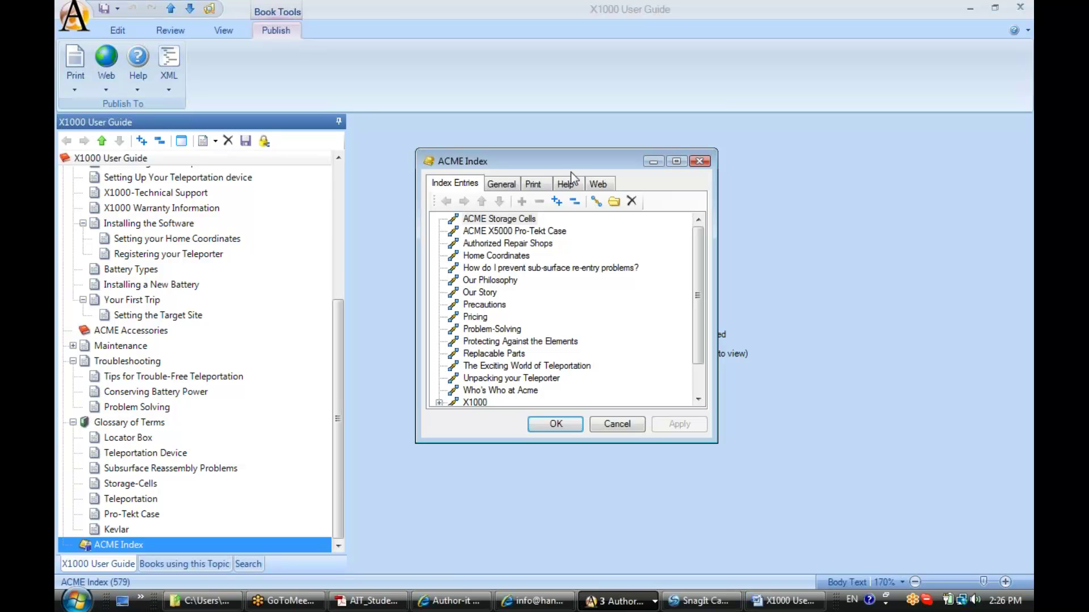
Restore the X1000 User Guide window on the left with the ACME Index dialog beside it.
drag(567, 160, 641, 165)
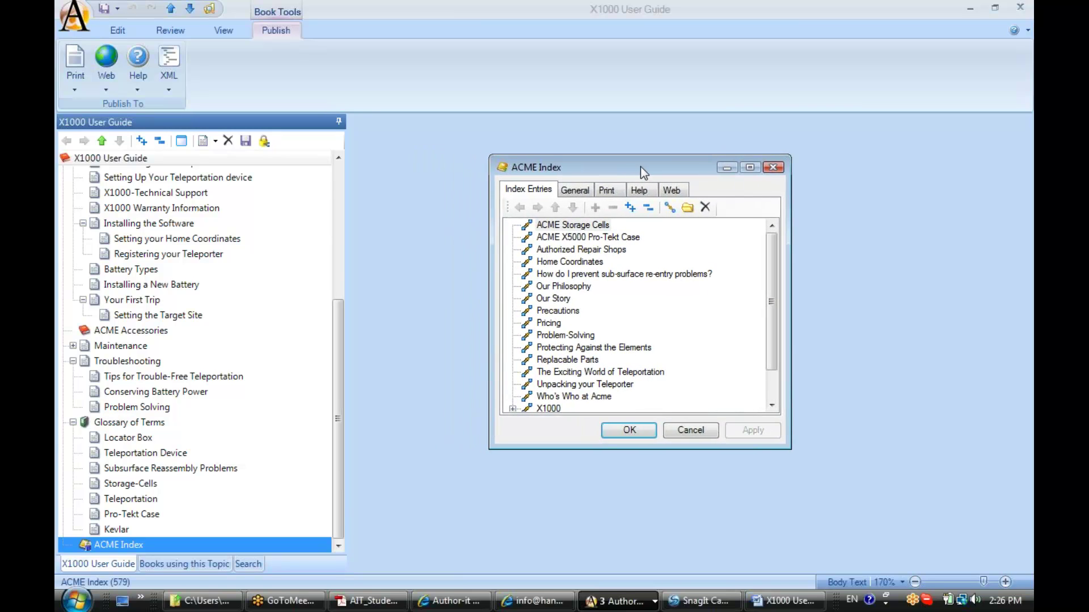
click(996, 12)
click(996, 12)
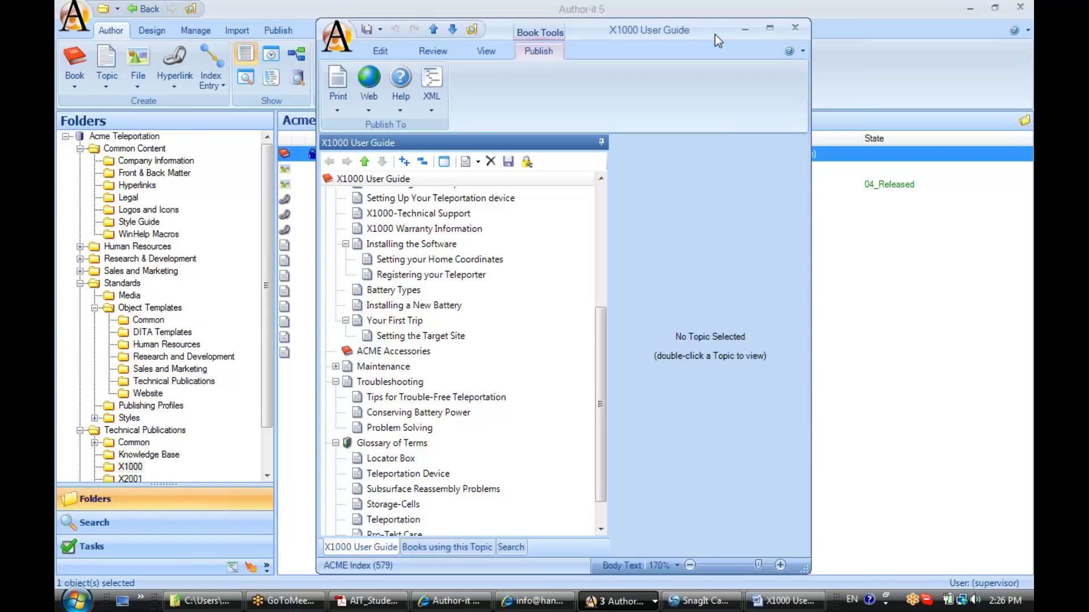
drag(714, 34, 412, 33)
drag(621, 162, 755, 104)
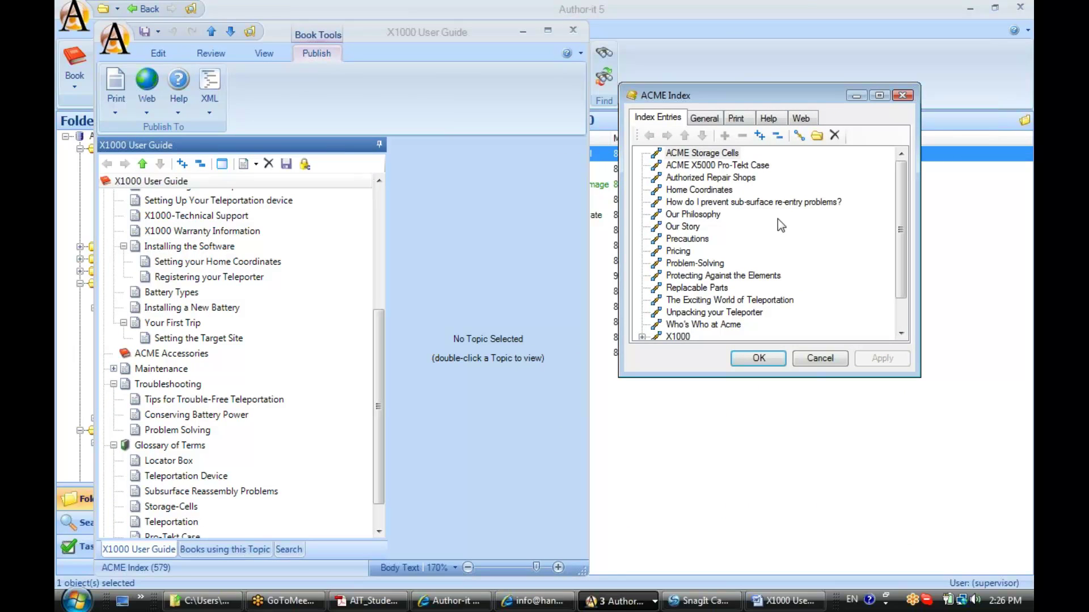
Add a new ACME Index entry 'Time Travel' and confirm its print, help and web text match.
click(805, 146)
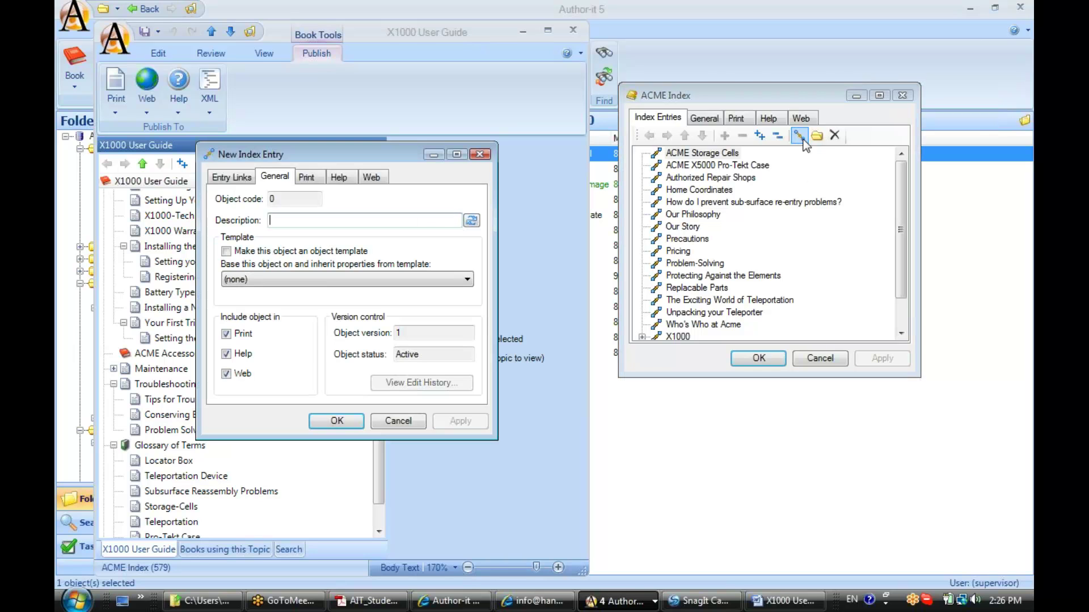
drag(408, 161, 824, 282)
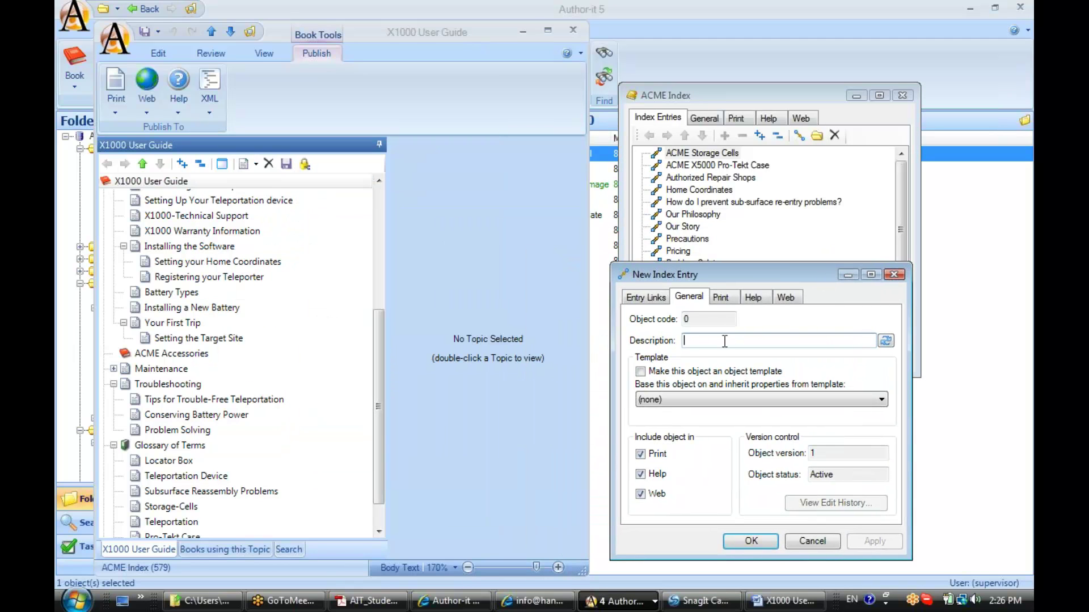
text(Time Travel)
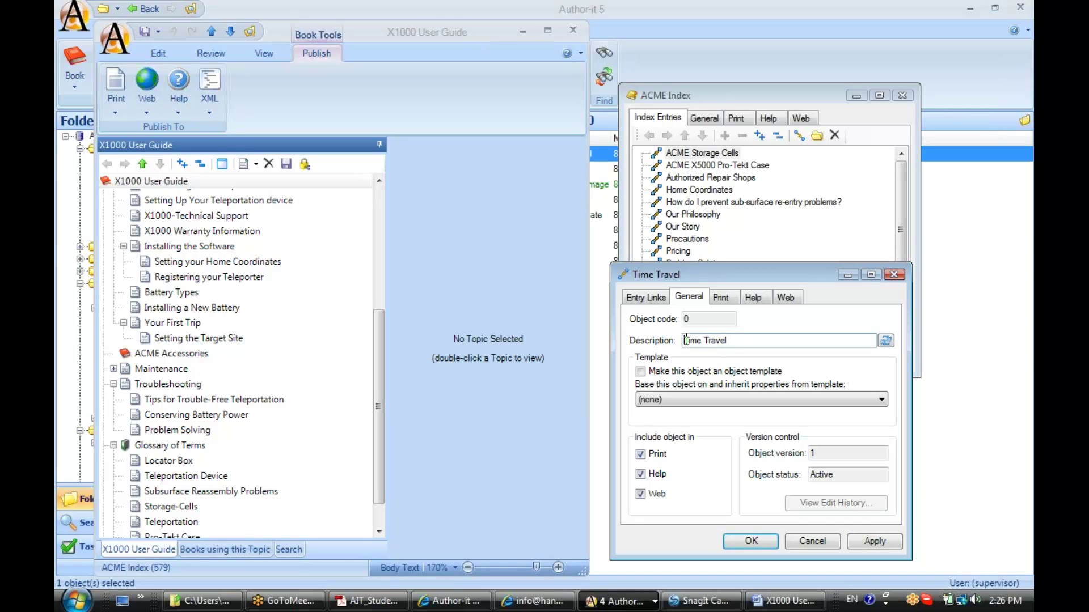
click(723, 299)
click(750, 301)
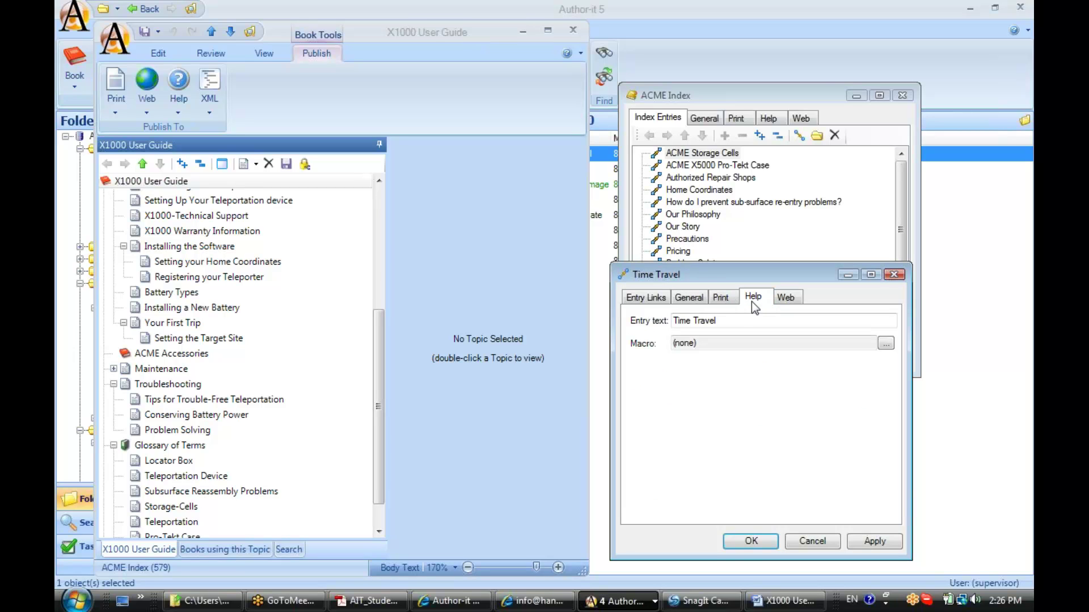
click(791, 305)
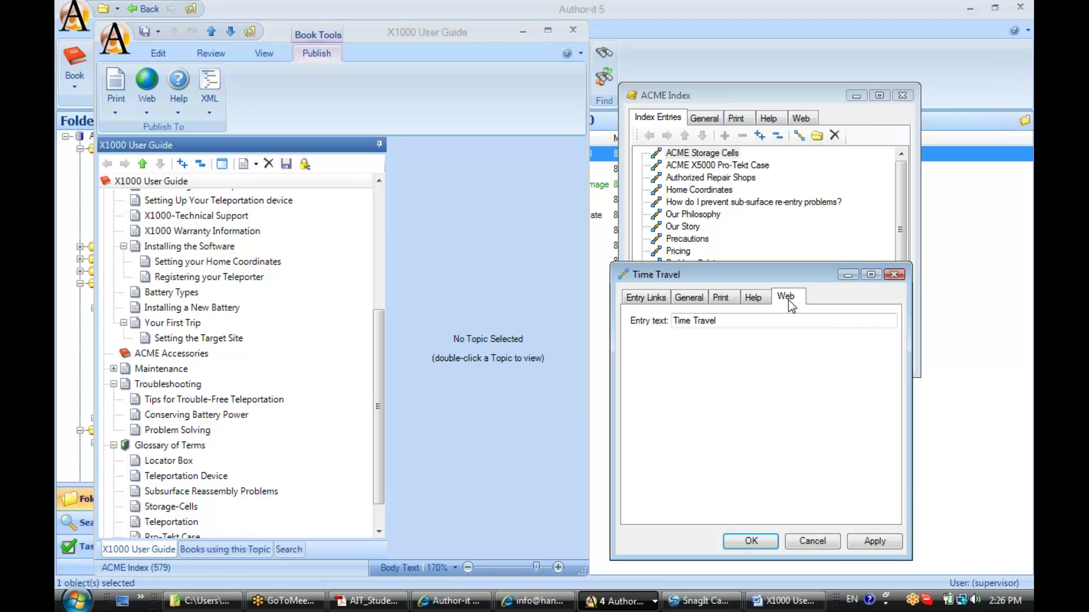
drag(733, 320, 659, 333)
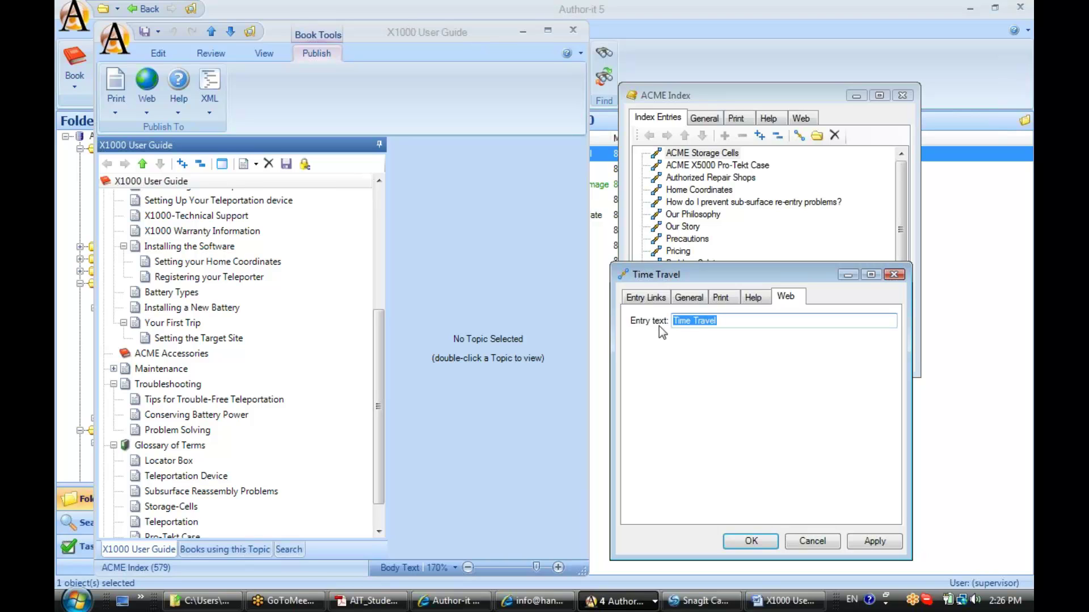
click(643, 300)
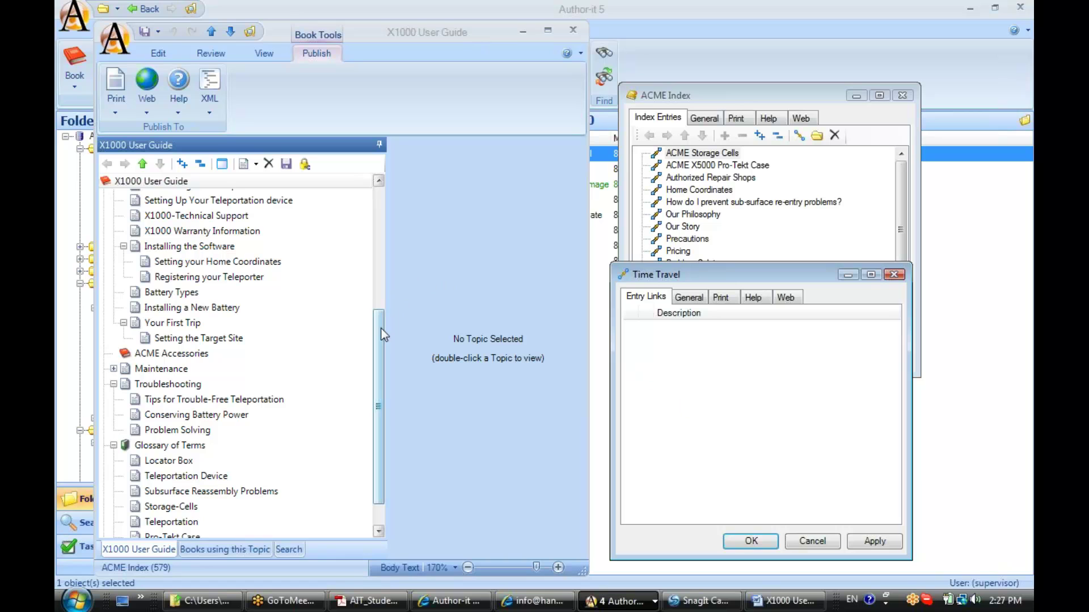
Link X1000 Description, X1000 Features and Unpacking Your Teleportation Device to Time Travel.
drag(376, 331, 390, 231)
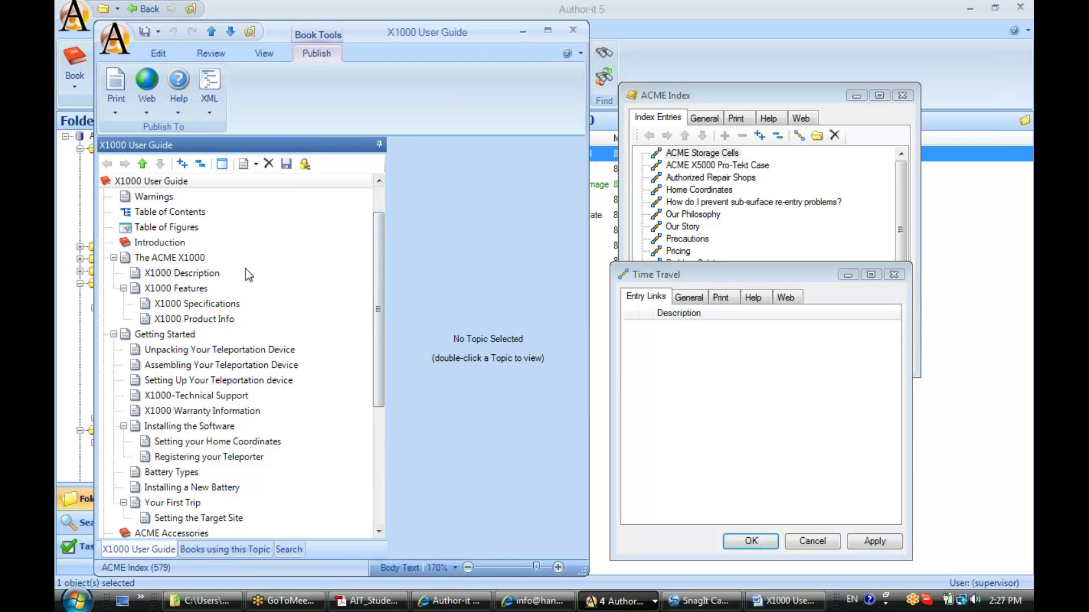
click(212, 274)
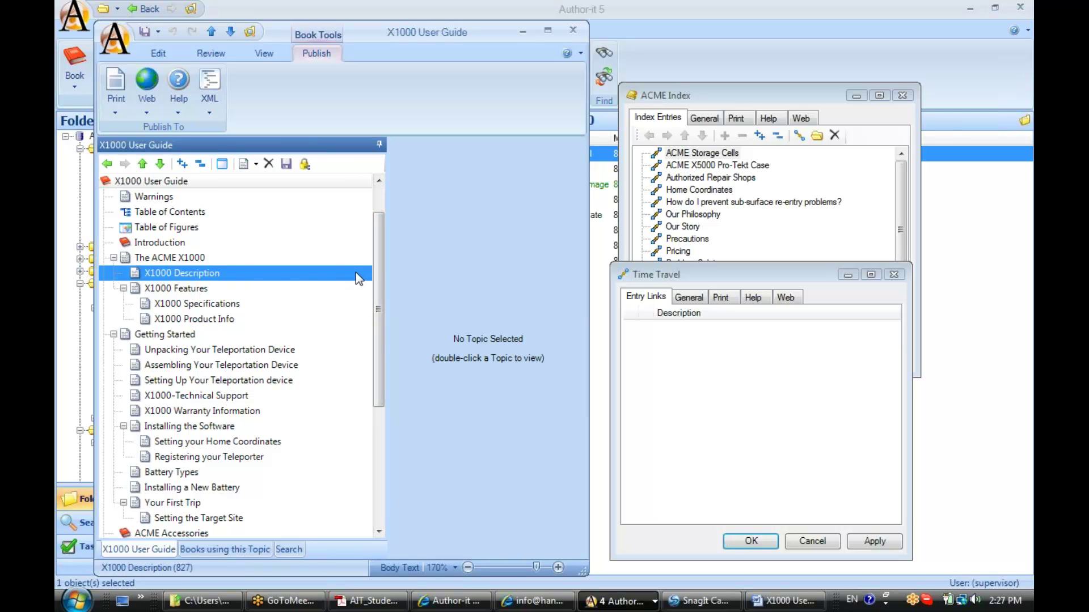
drag(356, 272, 695, 352)
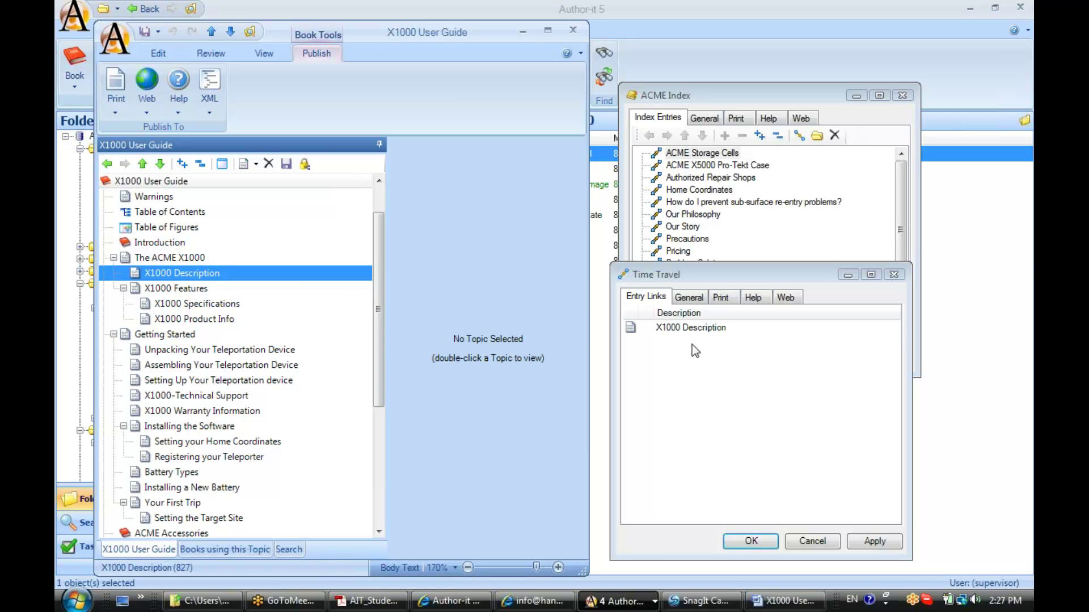
click(200, 291)
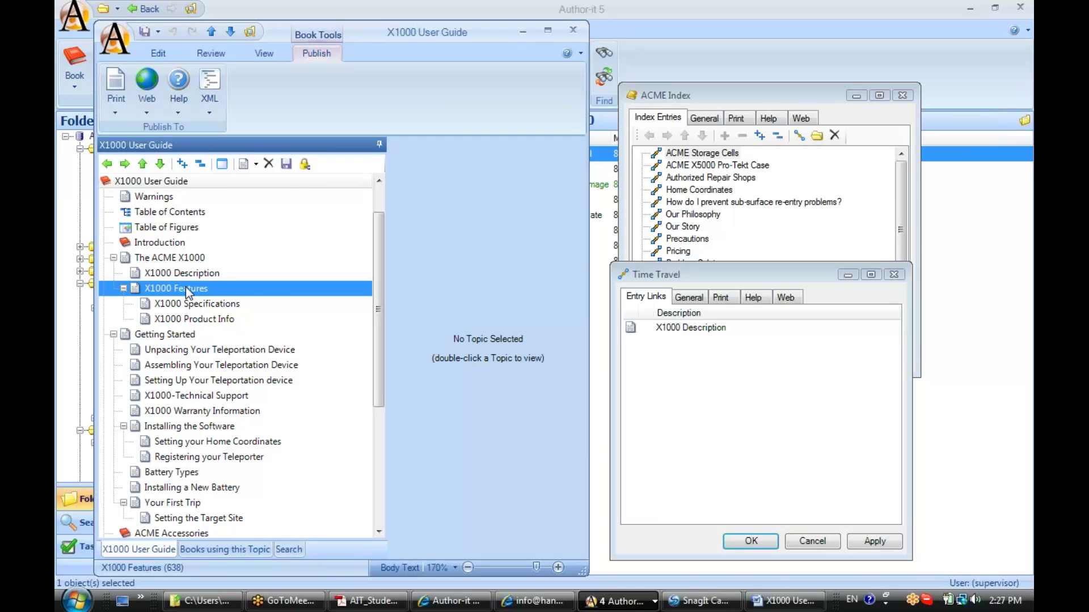
drag(190, 292, 690, 355)
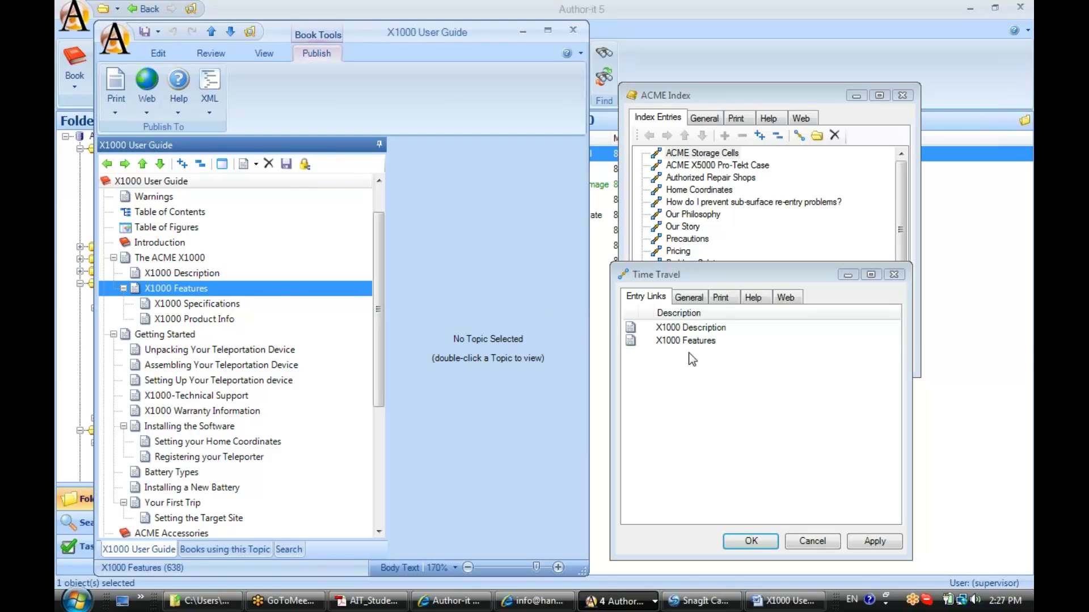
click(290, 349)
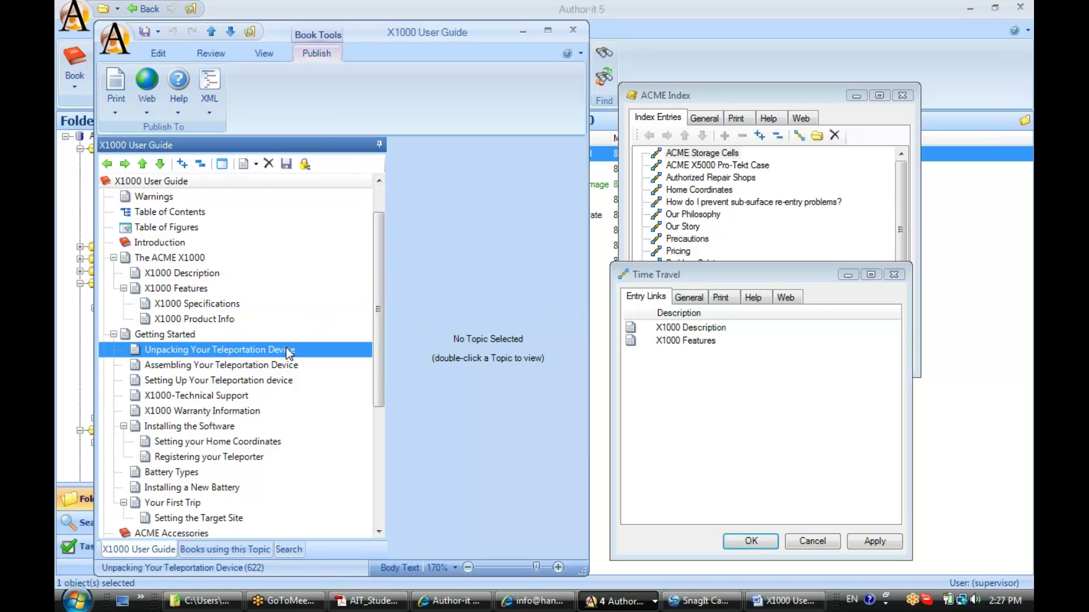
drag(305, 350, 684, 373)
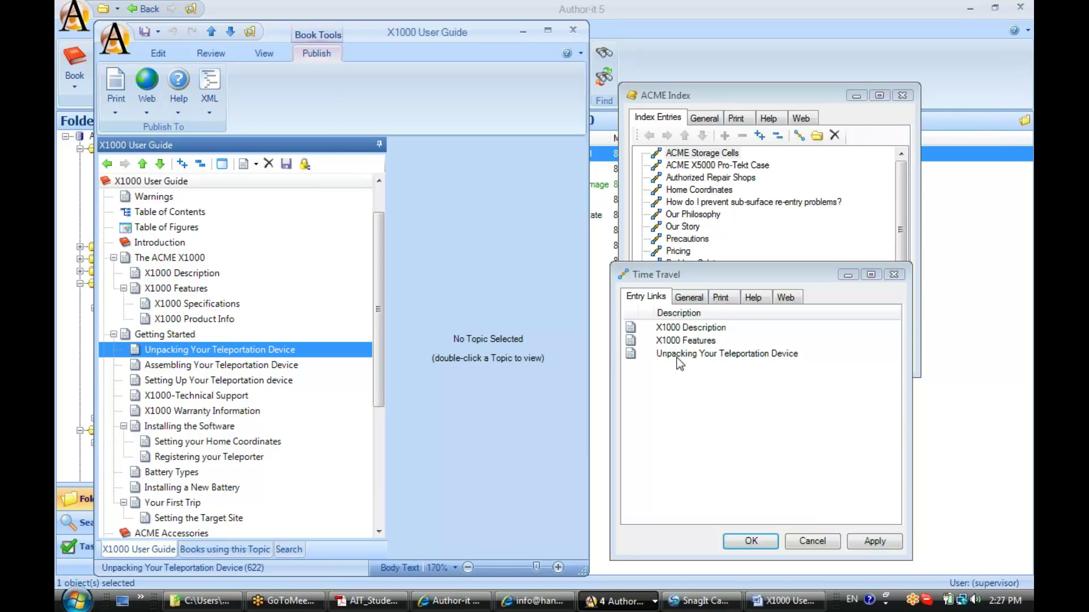
Review the three linked topics and save the Time Travel entry.
click(703, 329)
click(703, 340)
click(712, 355)
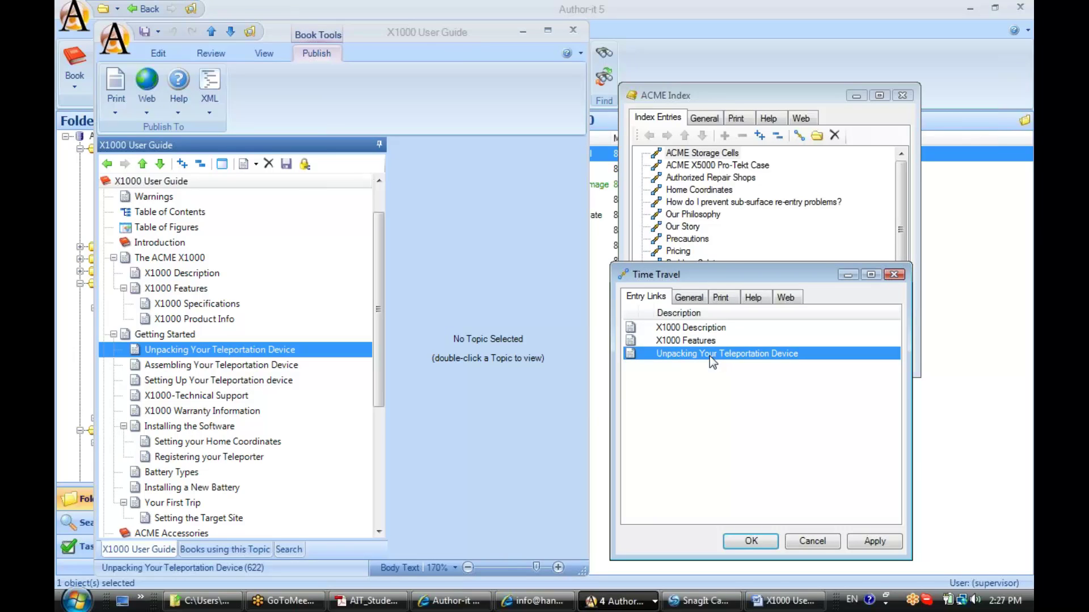
click(703, 327)
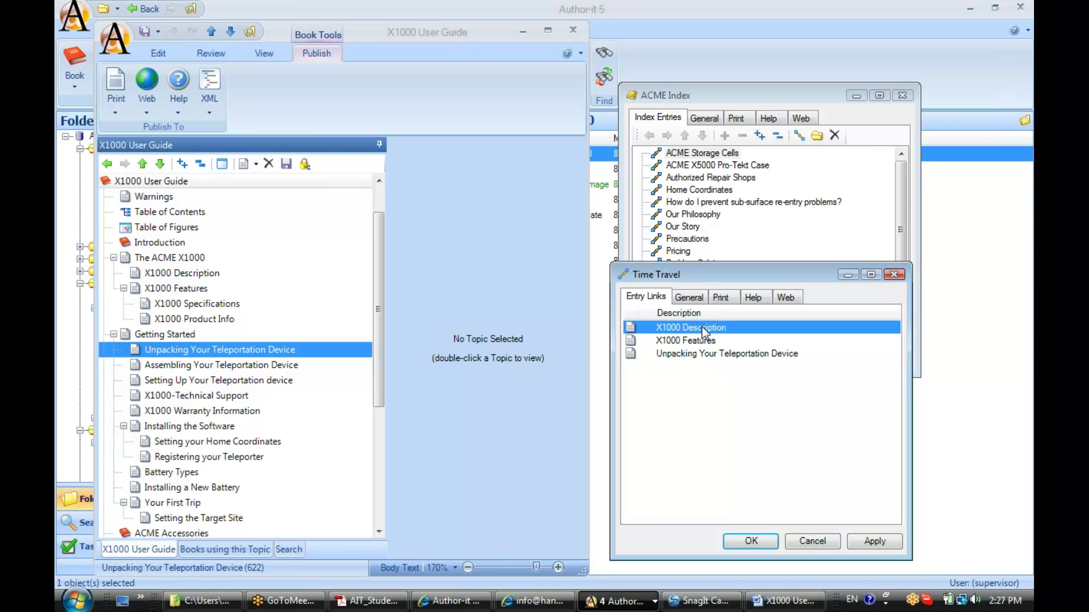
click(703, 340)
click(703, 355)
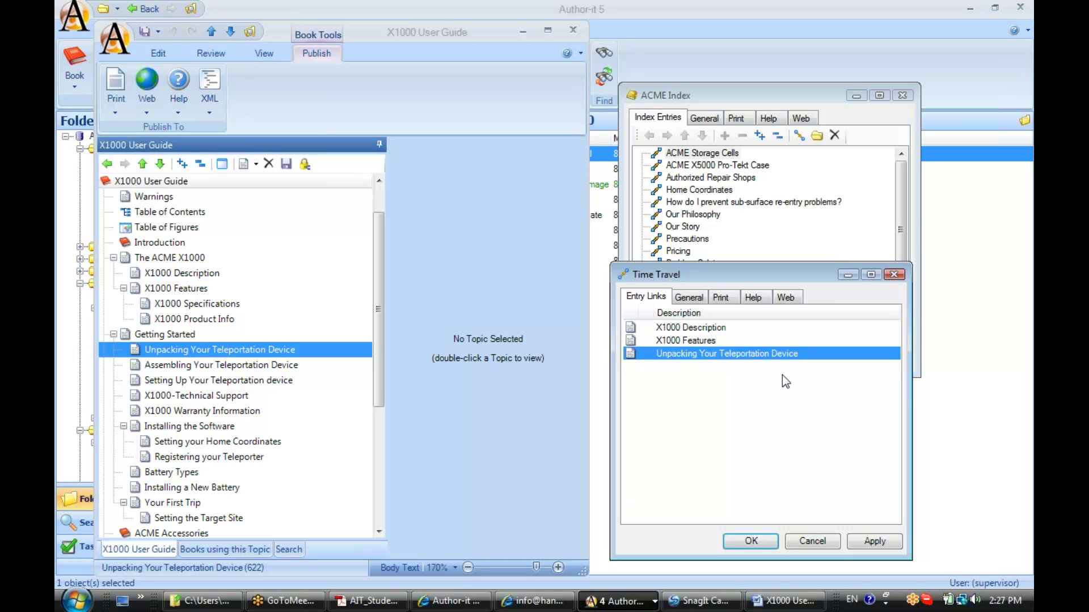
click(750, 542)
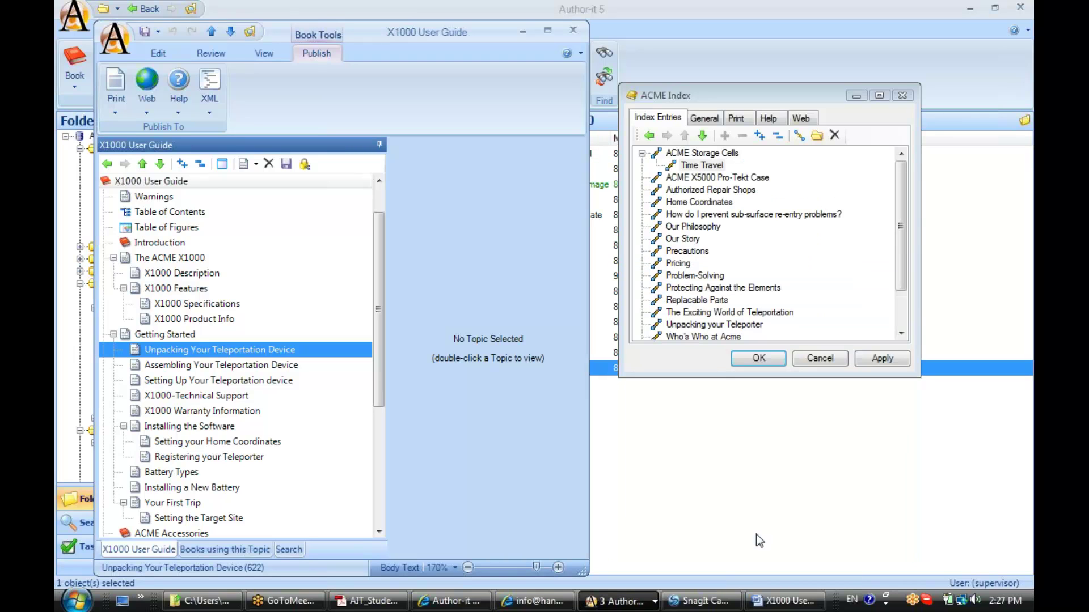
Promote Time Travel from under ACME Storage Cells to a top-level index entry.
drag(903, 253, 904, 228)
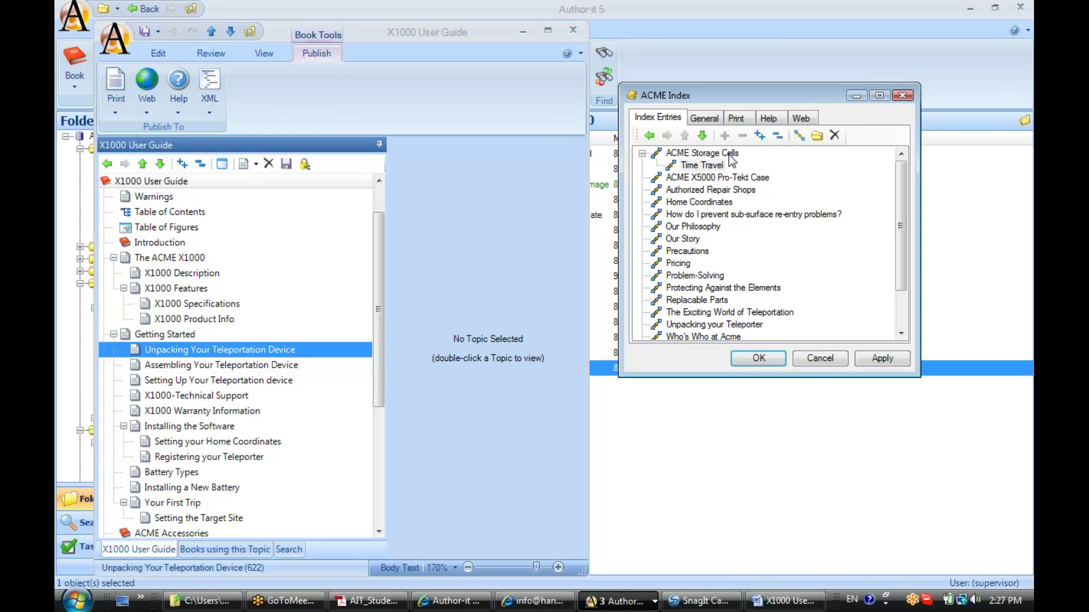
click(699, 166)
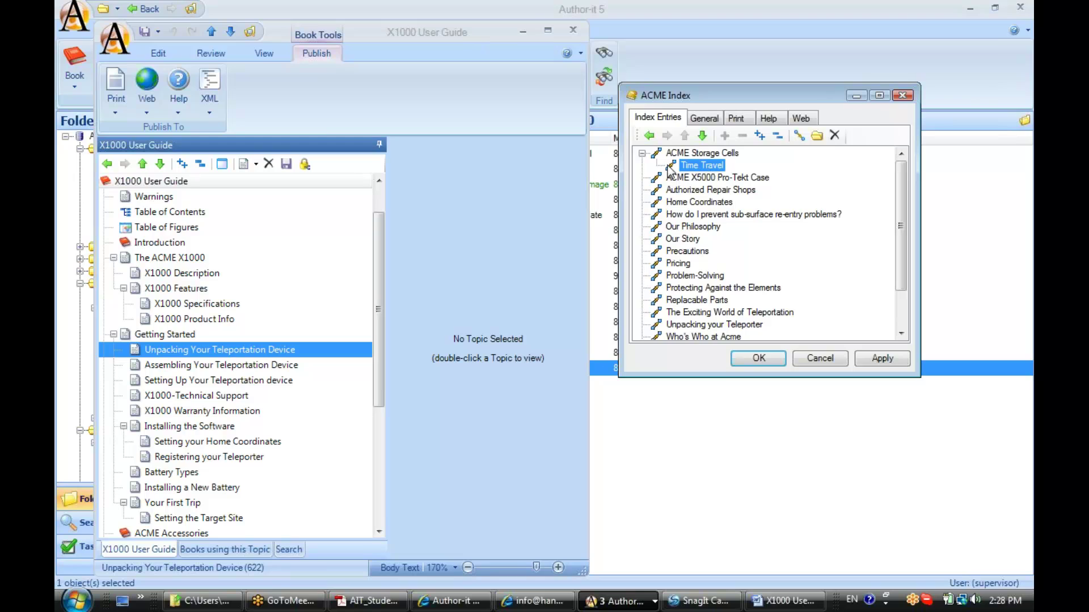
click(649, 136)
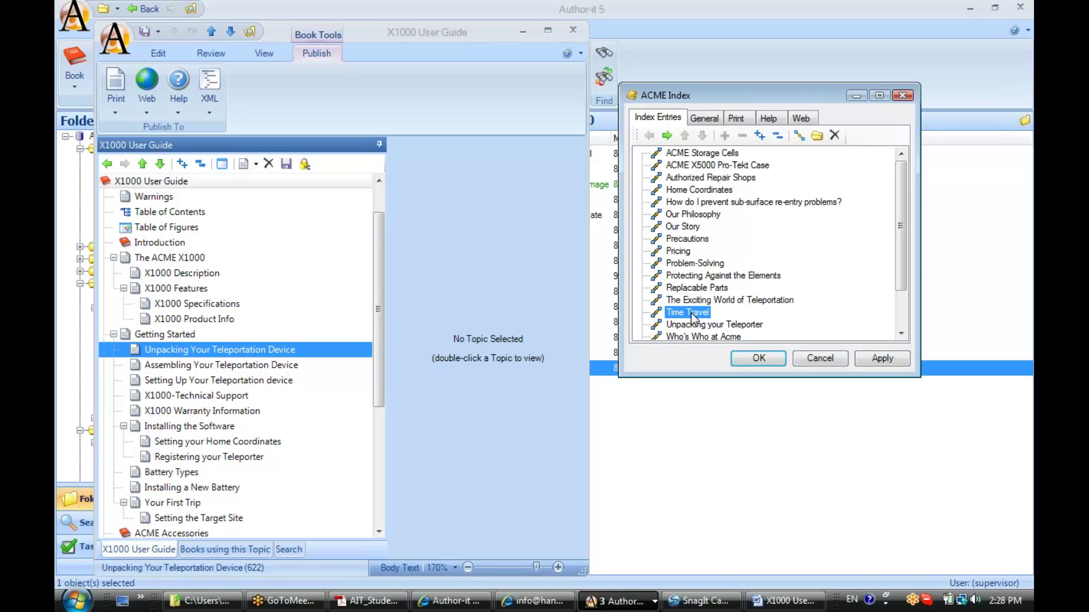
Add a 'teleportation' entry linked to Unpacking, Assembling and Setting Up Your Teleportation Device.
click(799, 136)
text(teleportation)
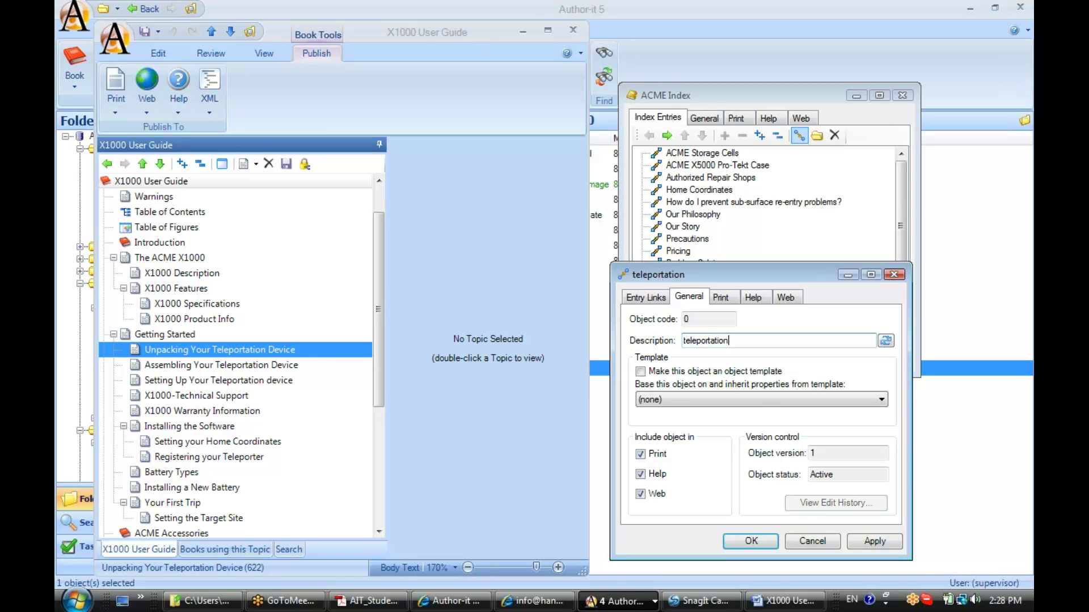
click(645, 299)
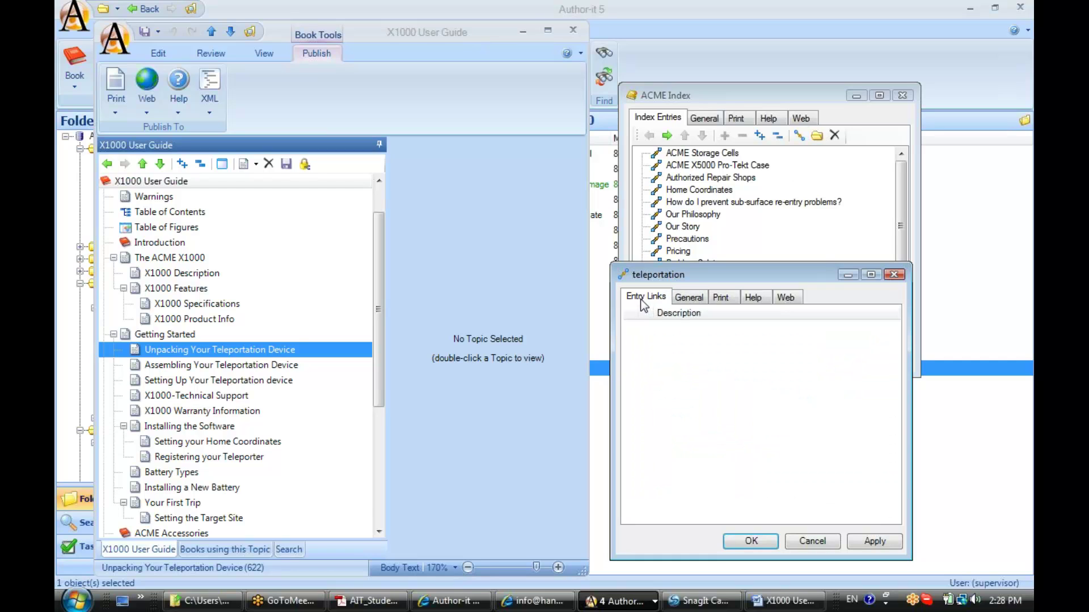
shift+click(266, 381)
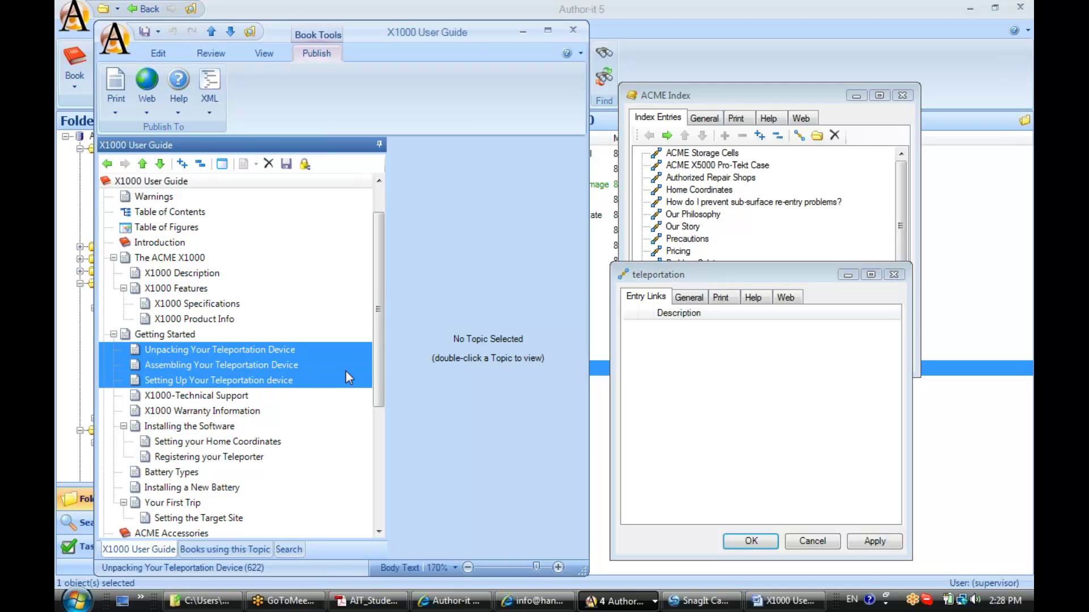
drag(354, 364, 745, 362)
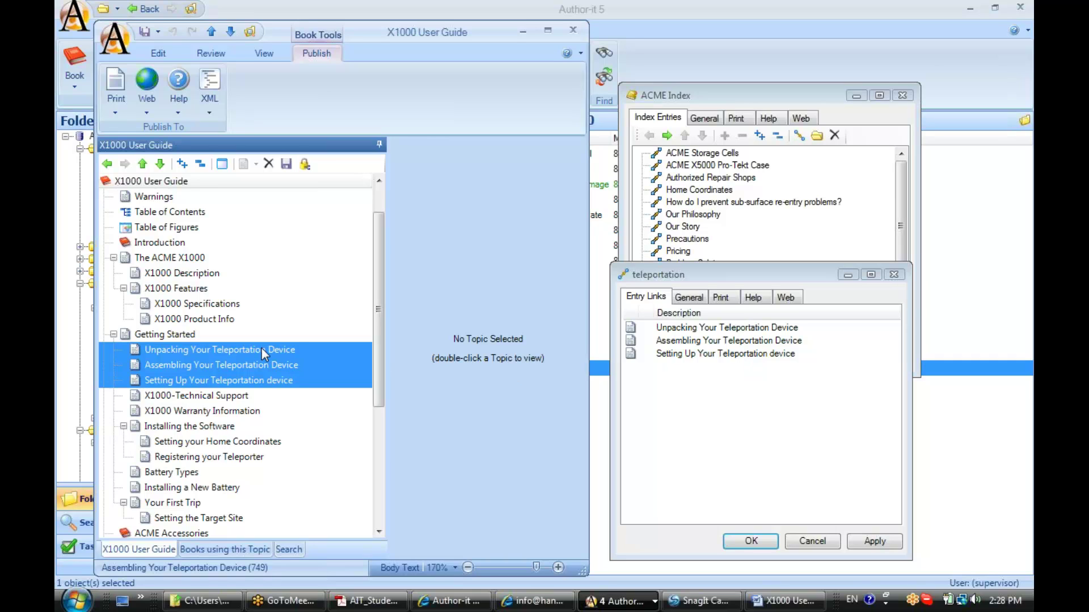
Save the teleportation entry, verify it sits under Time Travel, and close the ACME Index.
click(745, 543)
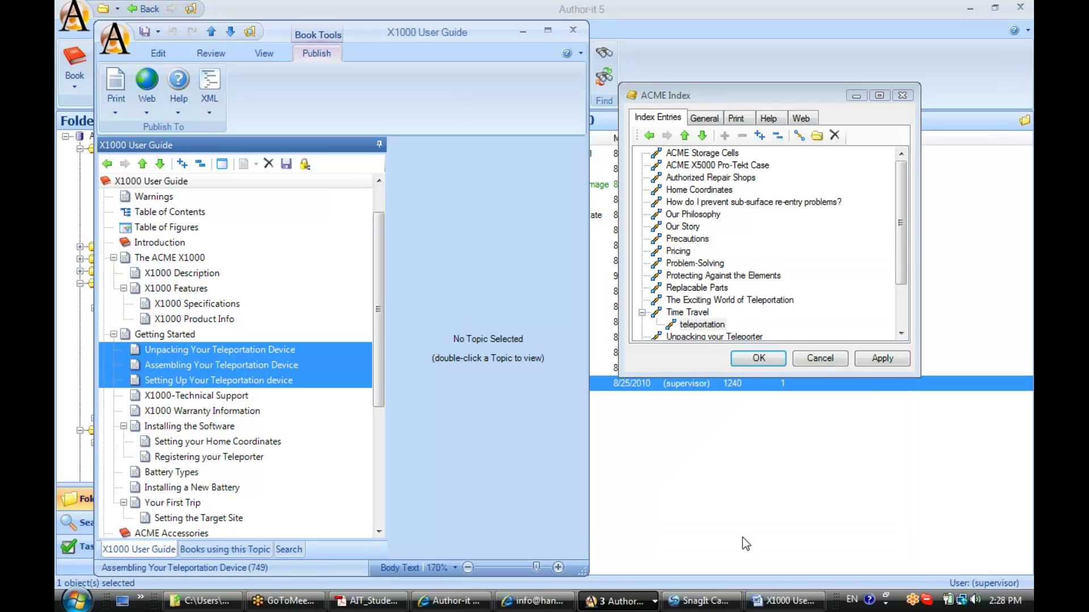
click(702, 326)
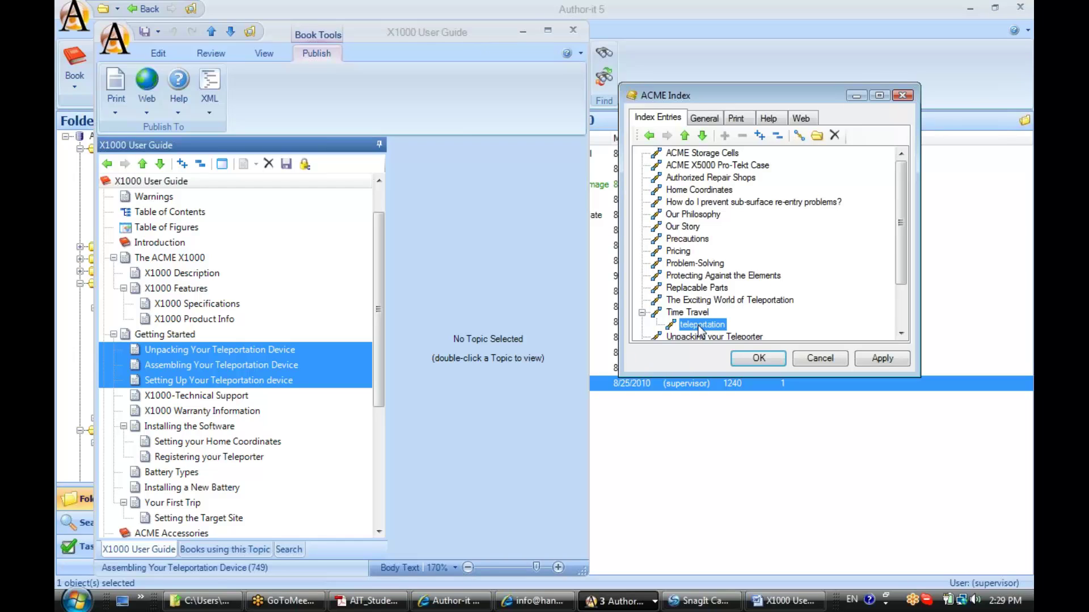
click(760, 359)
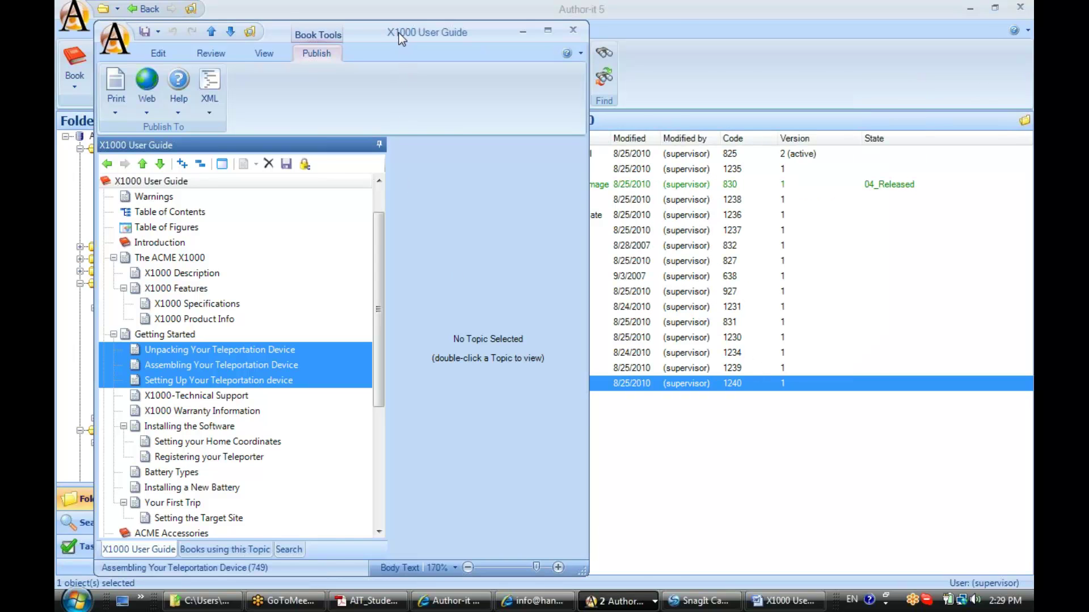
Close the older X1000 document window from the taskbar.
drag(403, 33, 501, 30)
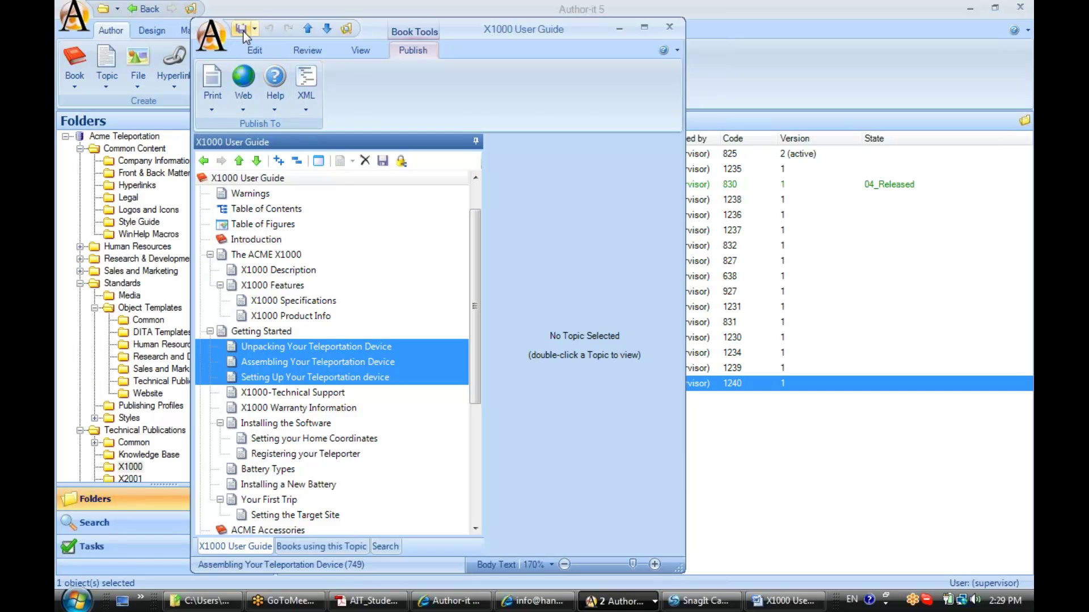
right_click(782, 601)
click(793, 590)
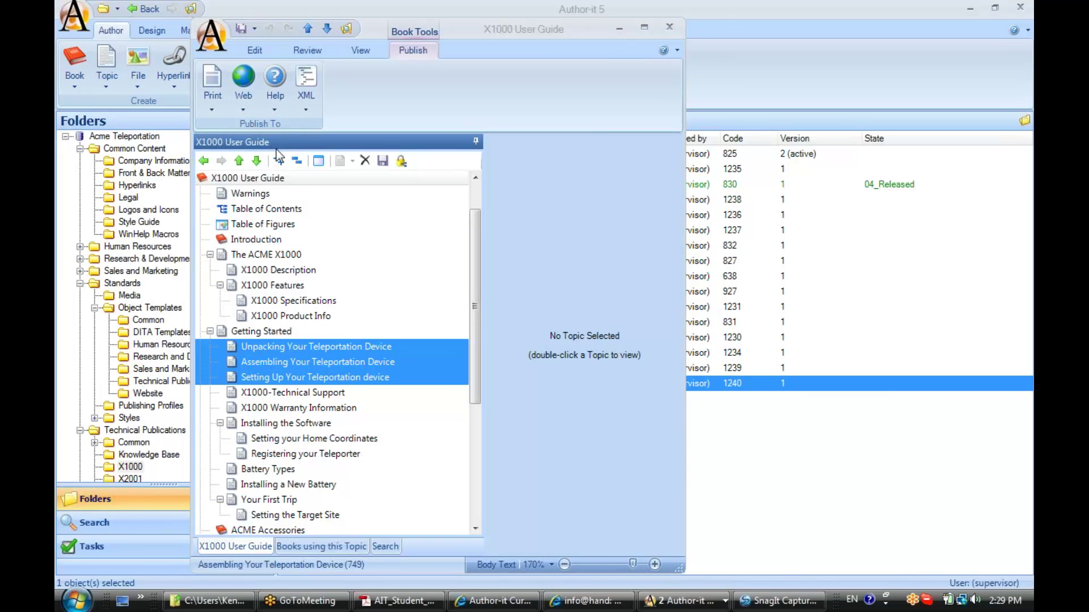
Publish the X1000 User Guide to a Word Document from the Print formats list.
click(209, 94)
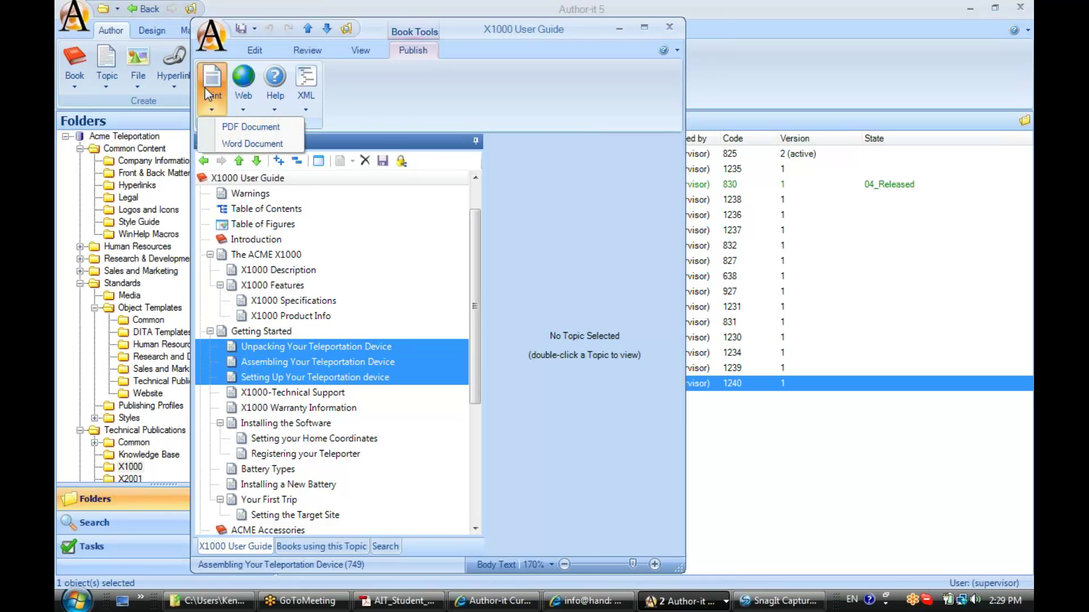
click(221, 143)
drag(494, 146, 689, 155)
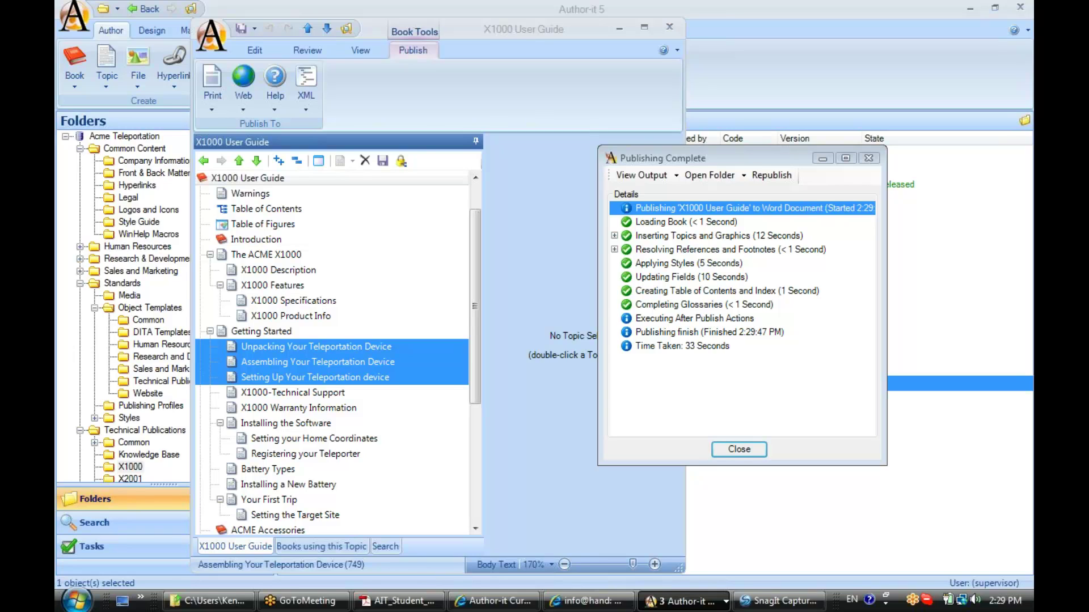
Select the Glossary of Terms topic and move the Publishing Complete report fully into view.
click(476, 392)
drag(476, 396, 474, 513)
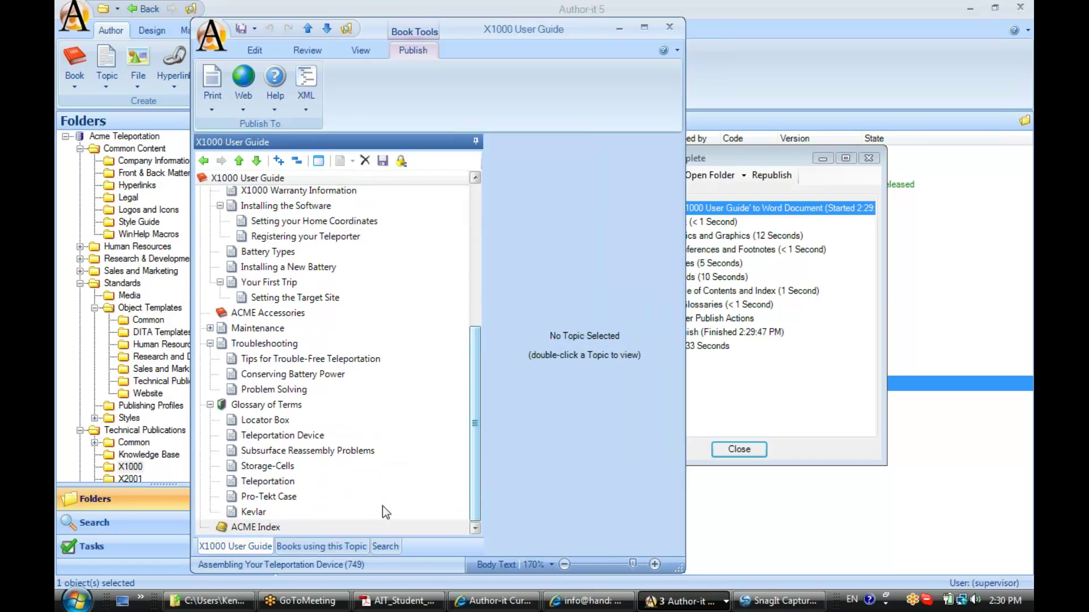
click(253, 421)
click(258, 511)
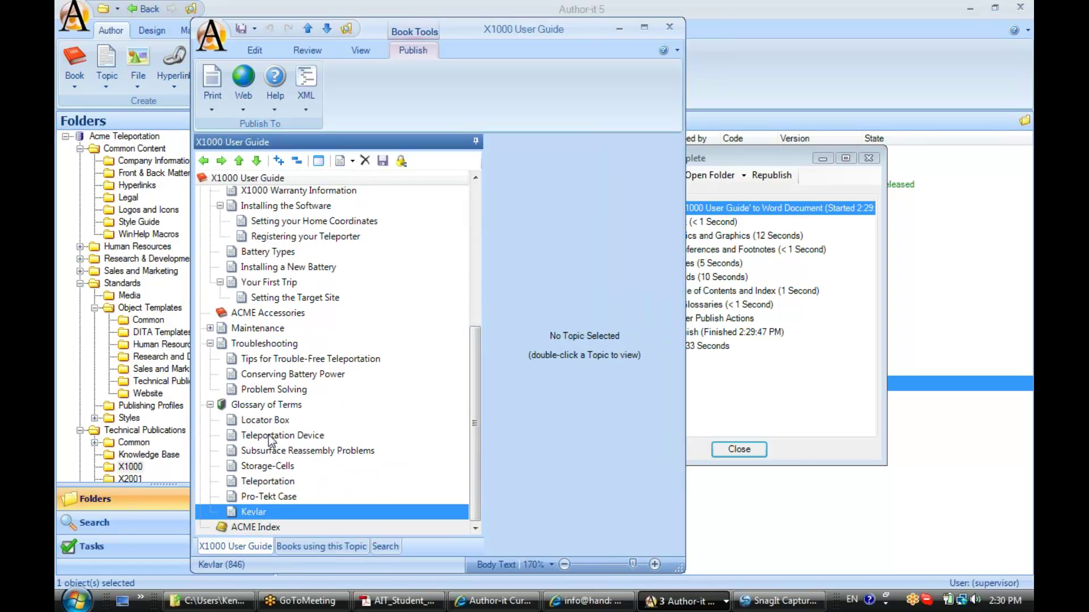
click(258, 418)
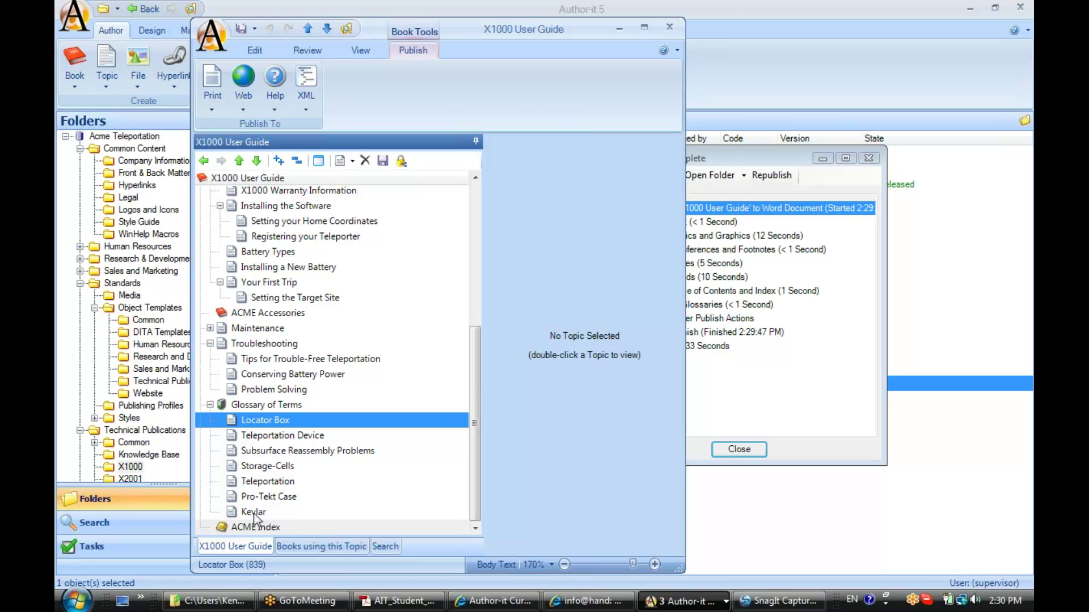
click(266, 407)
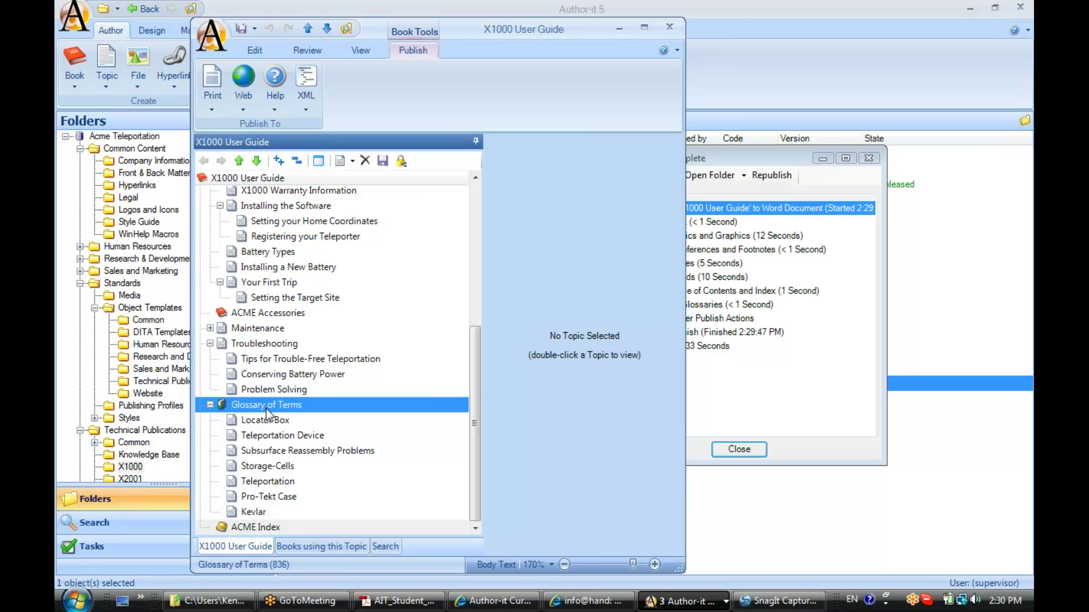
drag(736, 162, 839, 164)
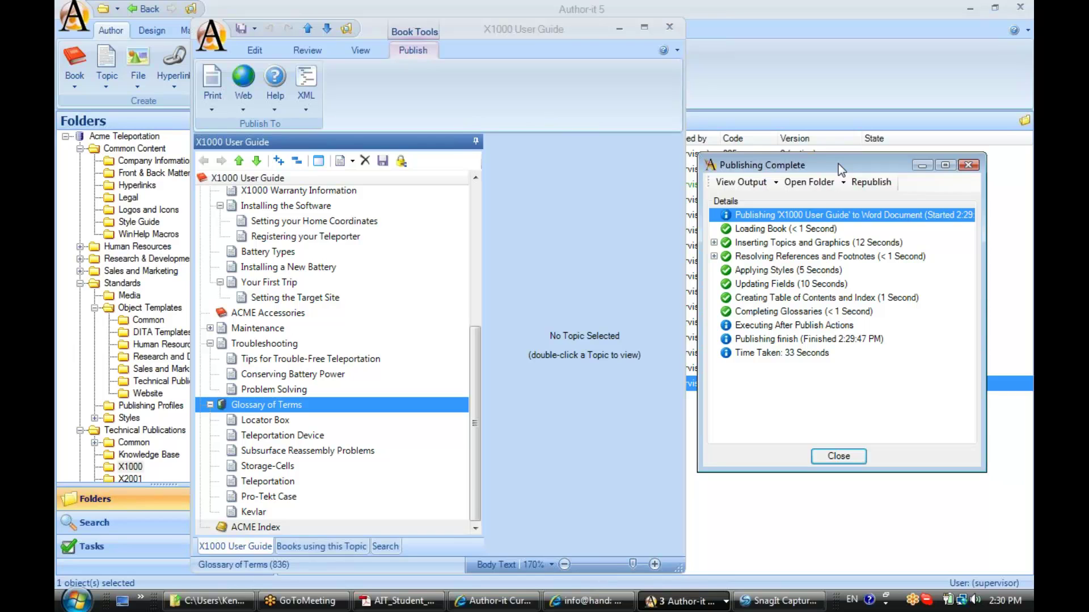
Open the published X1000 User Guide in Word maximized, at the end of the document.
click(743, 182)
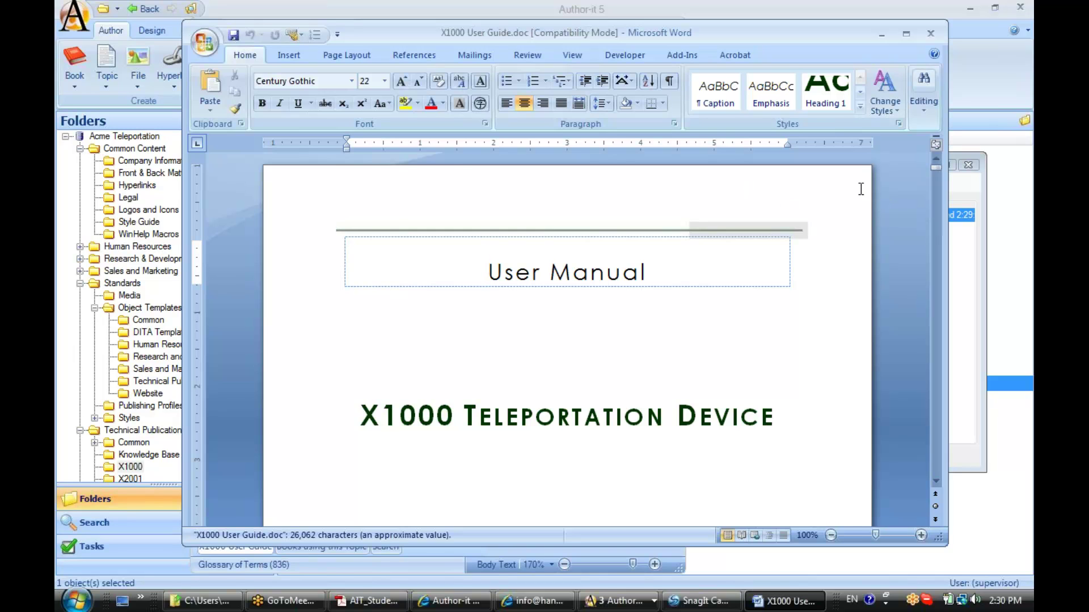
key(ctrl+End)
scroll(860, 189, up, 10)
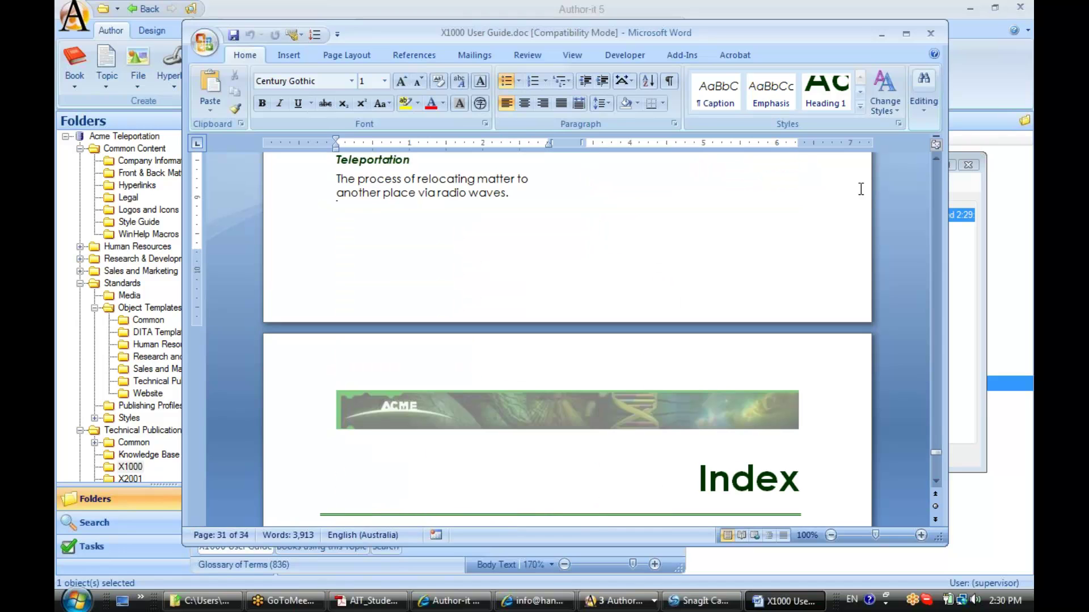
click(907, 34)
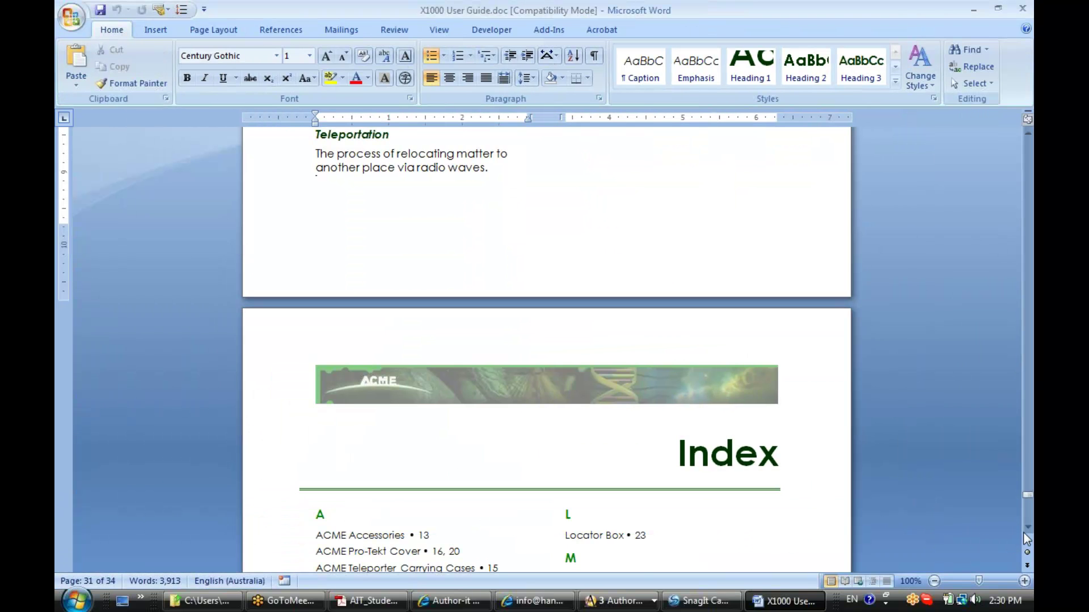
scroll(1028, 533, down, 2)
scroll(1028, 533, down, 9)
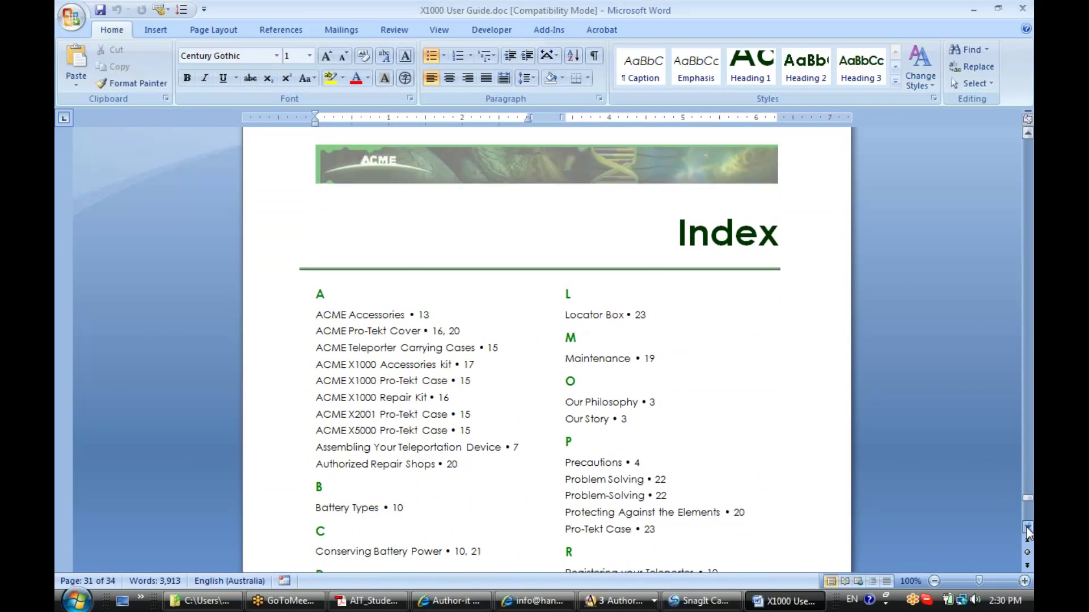
Click into the Index and select the ACME Pro-Tekt Cover page numbers 16, 20.
click(315, 172)
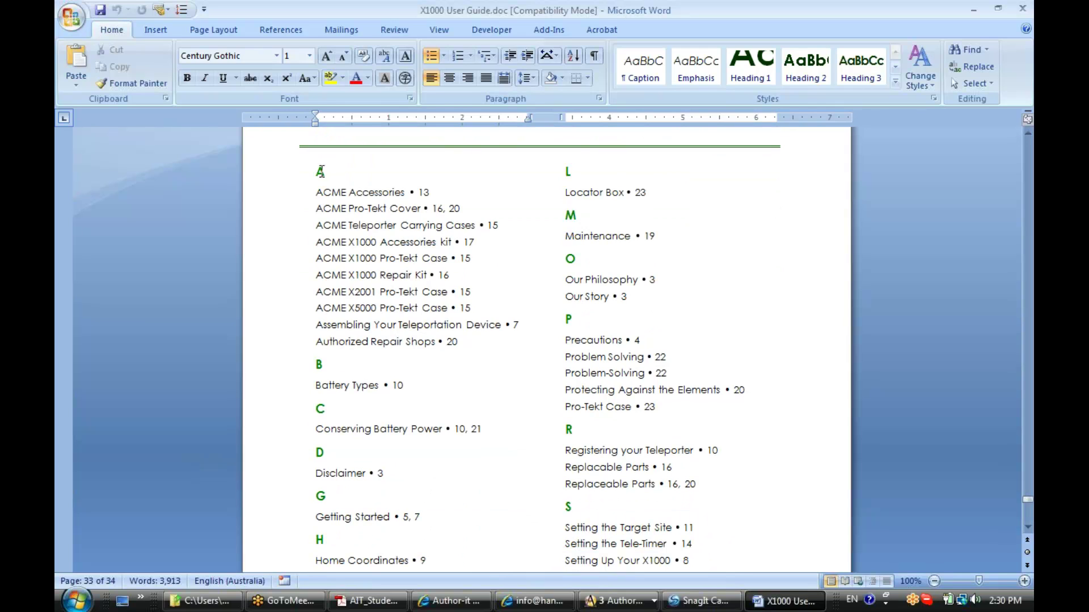
key(ctrl+shift+End)
click(333, 171)
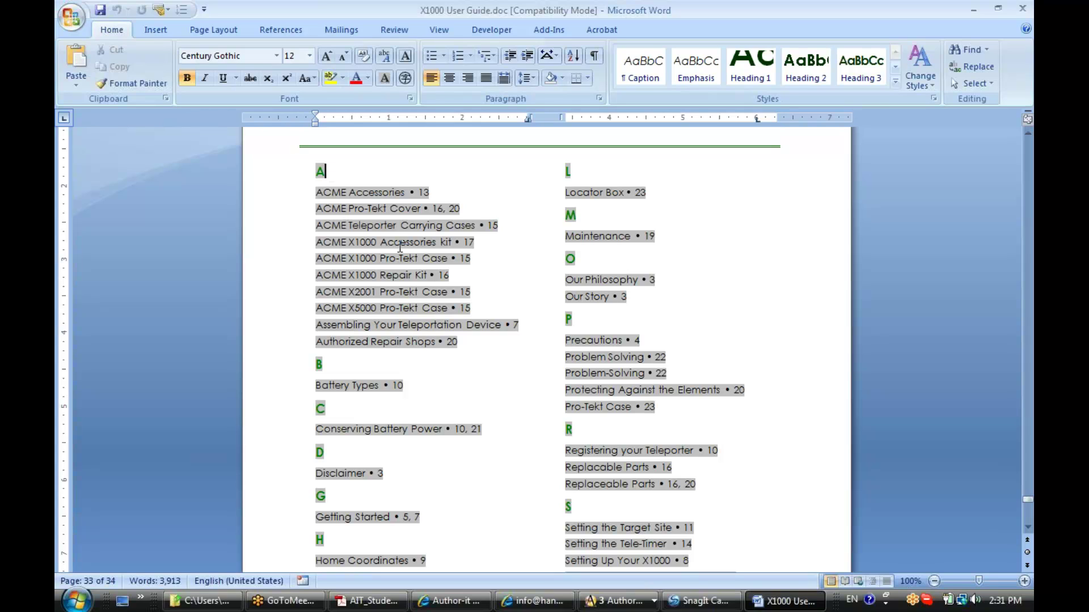
drag(461, 207, 432, 212)
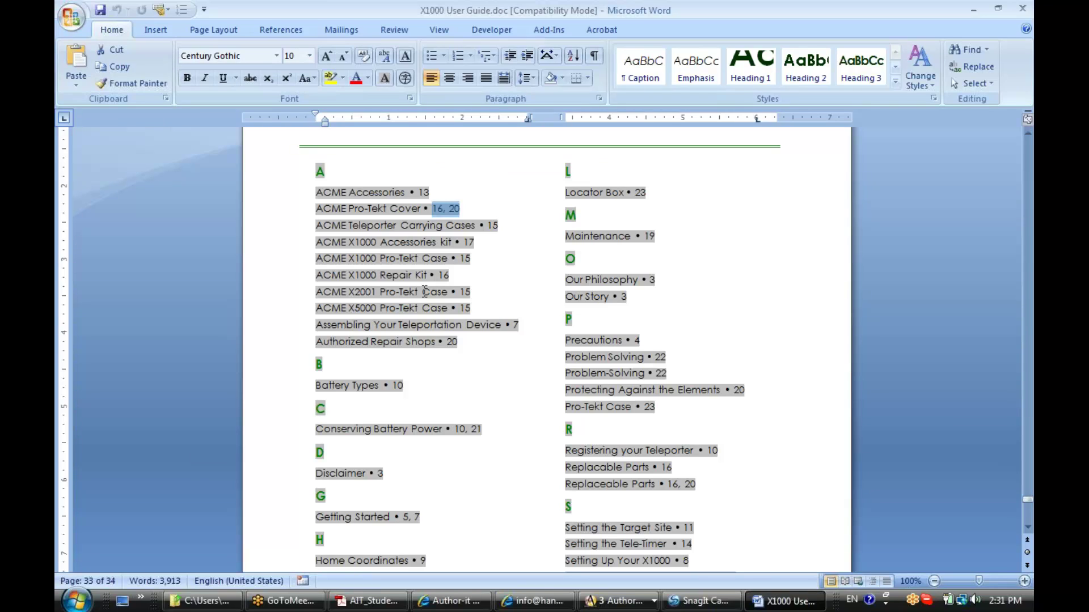
Set the Word document zoom to 120%.
click(441, 33)
click(423, 65)
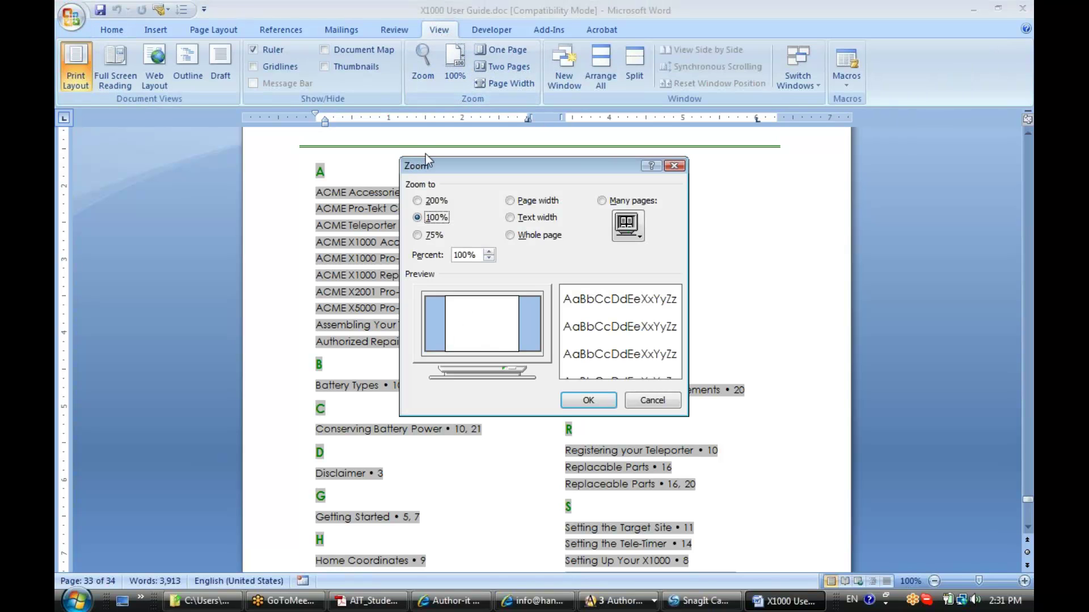
click(463, 254)
key(BackSpace)
key(BackSpace)
text(12)
key(Return)
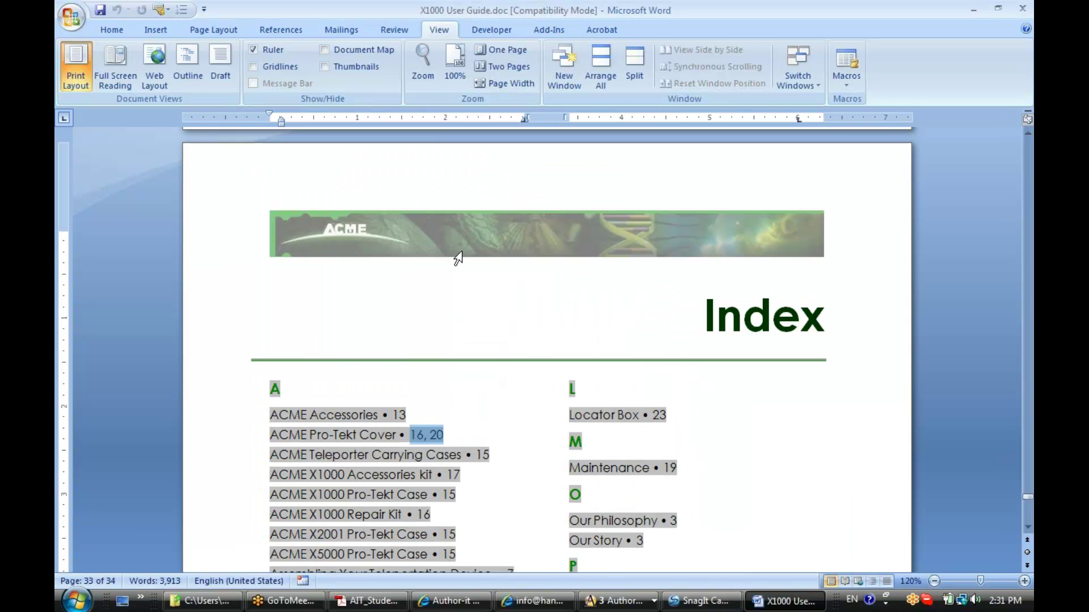
Scroll down to the Time Travel entry and its teleportation sub-entry in the index.
click(1027, 527)
click(1027, 527)
scroll(1027, 527, down, 7)
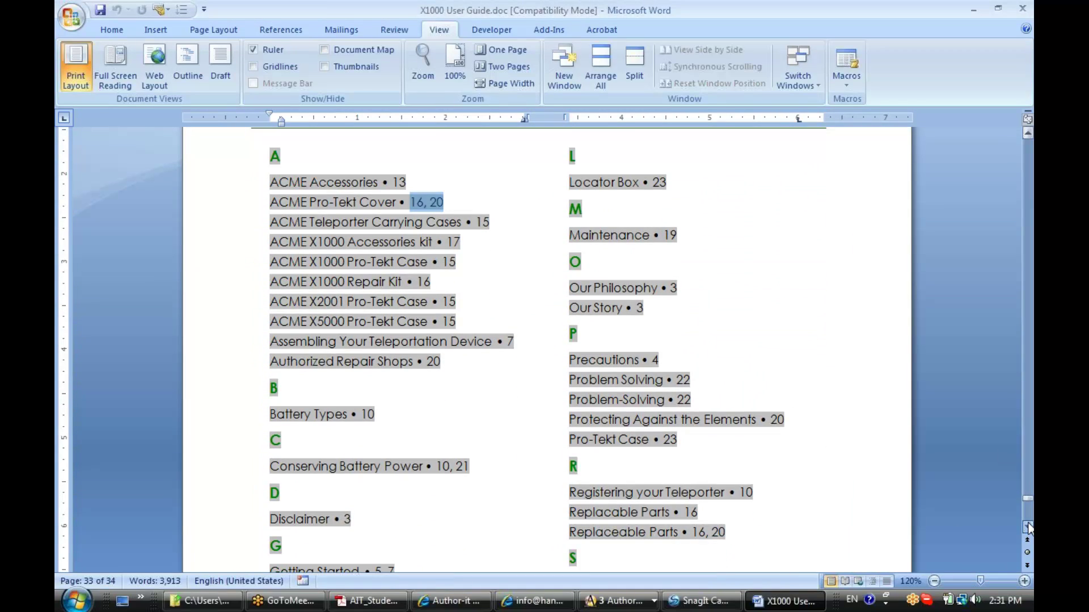
scroll(1027, 528, down, 2)
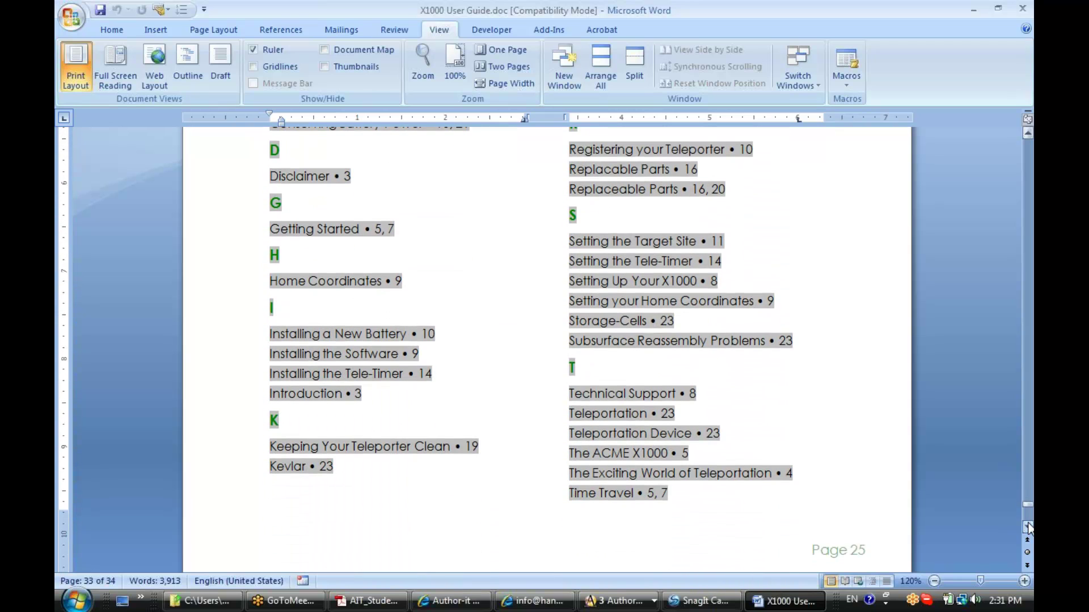
scroll(1027, 527, down, 3)
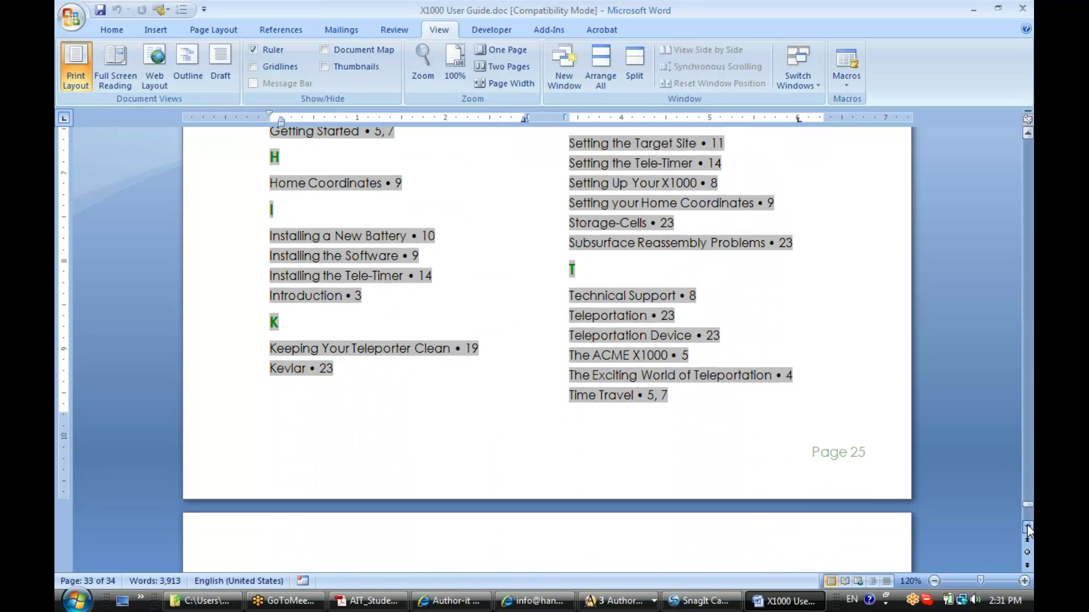
scroll(1027, 529, down, 1)
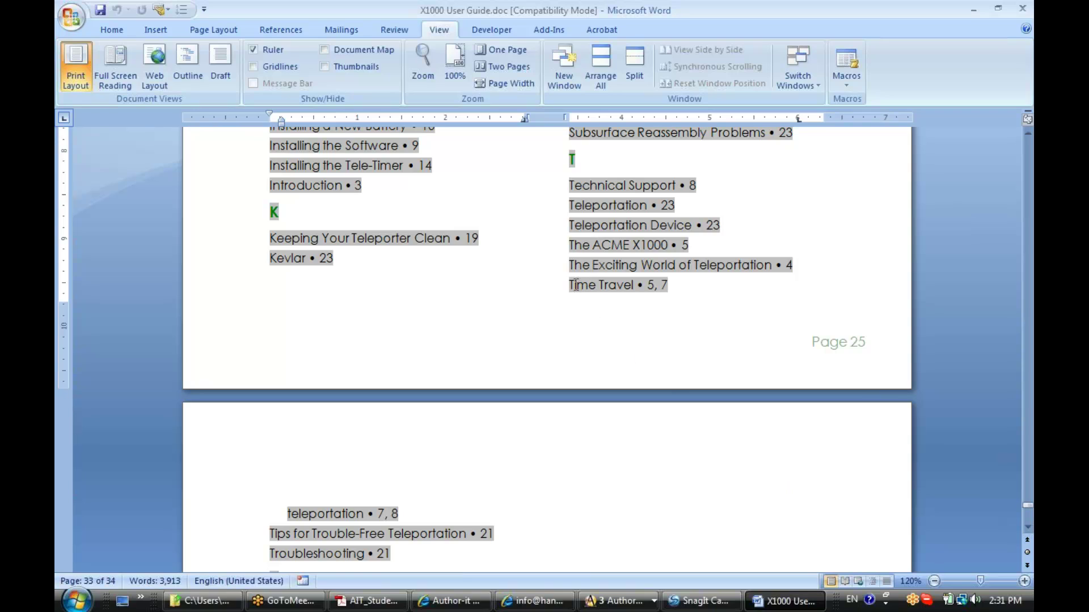
click(654, 285)
click(665, 284)
click(286, 512)
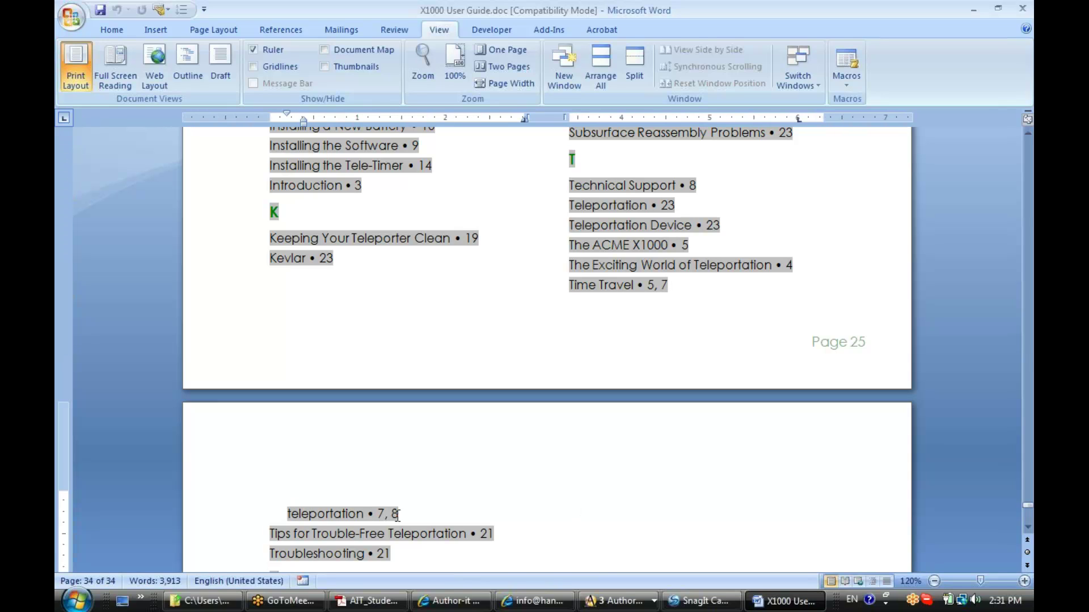
Insert a blank line before the T heading to push the last entries to the next page.
click(566, 160)
key(Return)
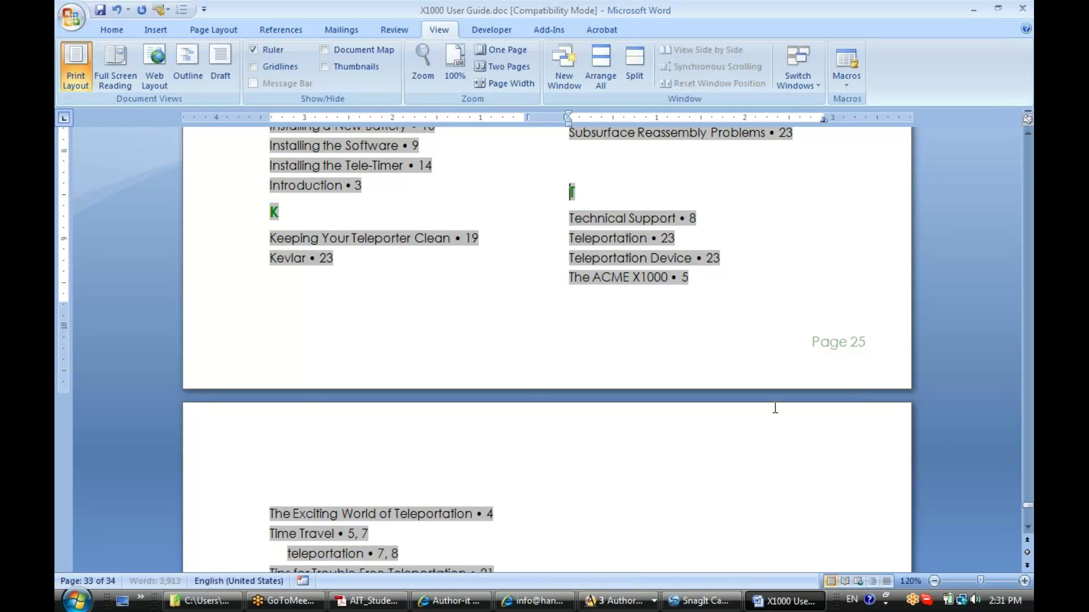
click(1028, 528)
click(1028, 529)
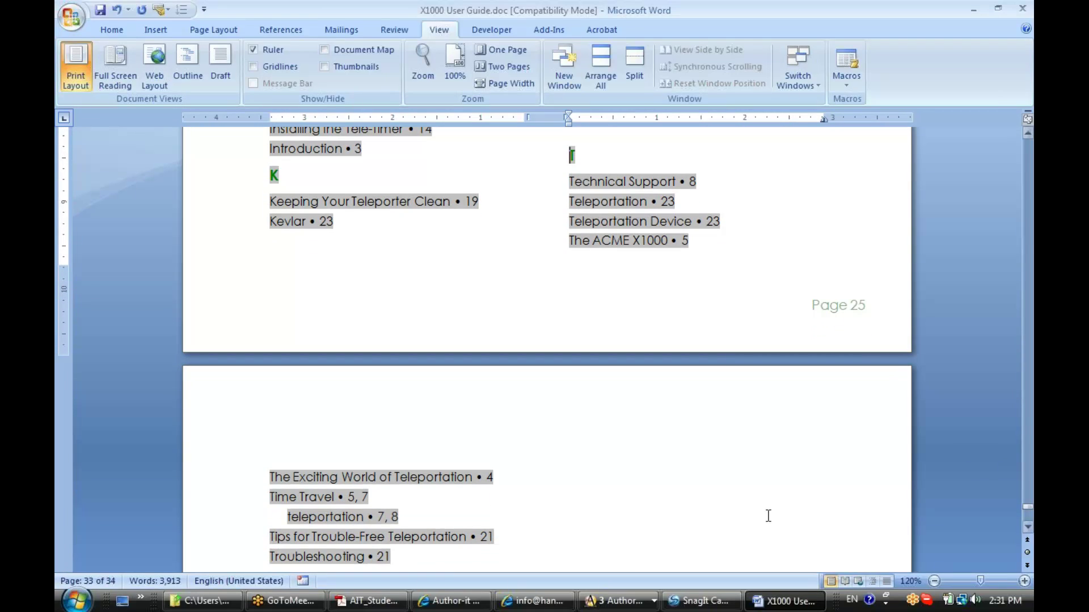
Select the Time Travel line and the teleportation sub-entry's page number 8.
triple_click(295, 497)
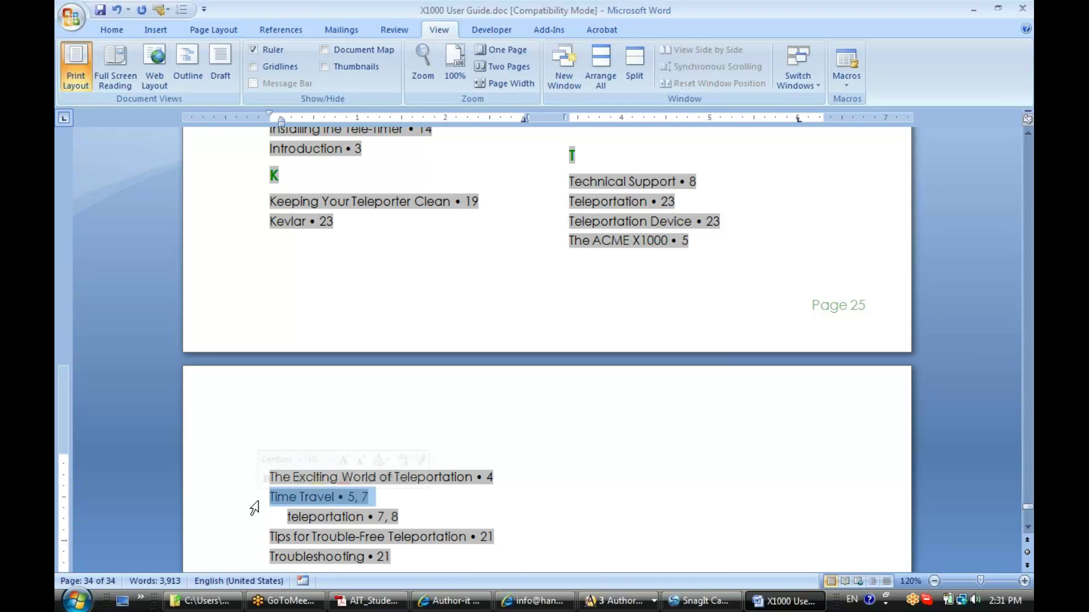
click(427, 514)
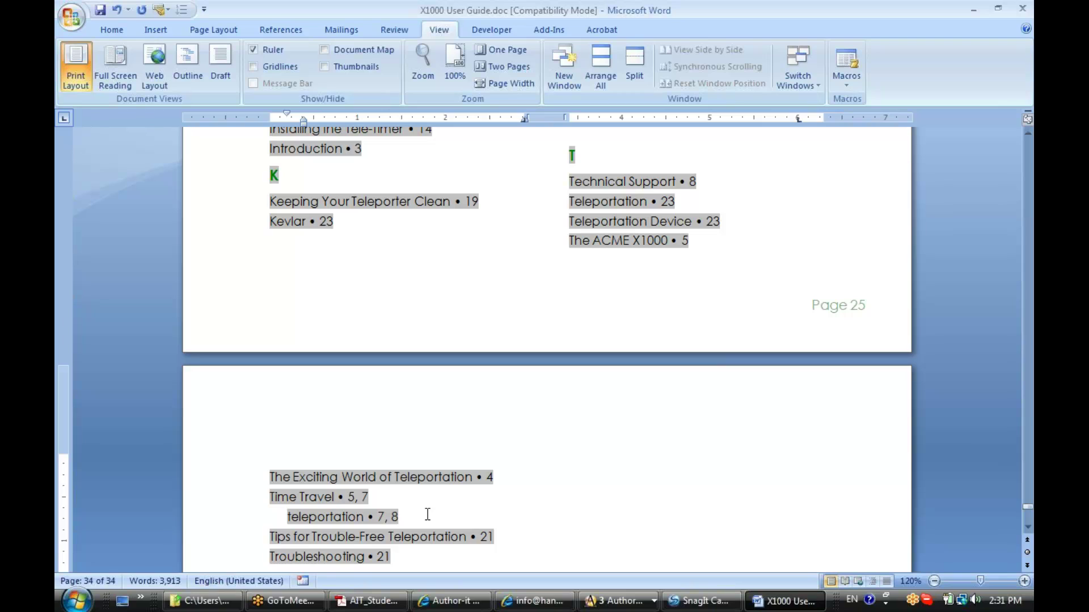
double_click(395, 517)
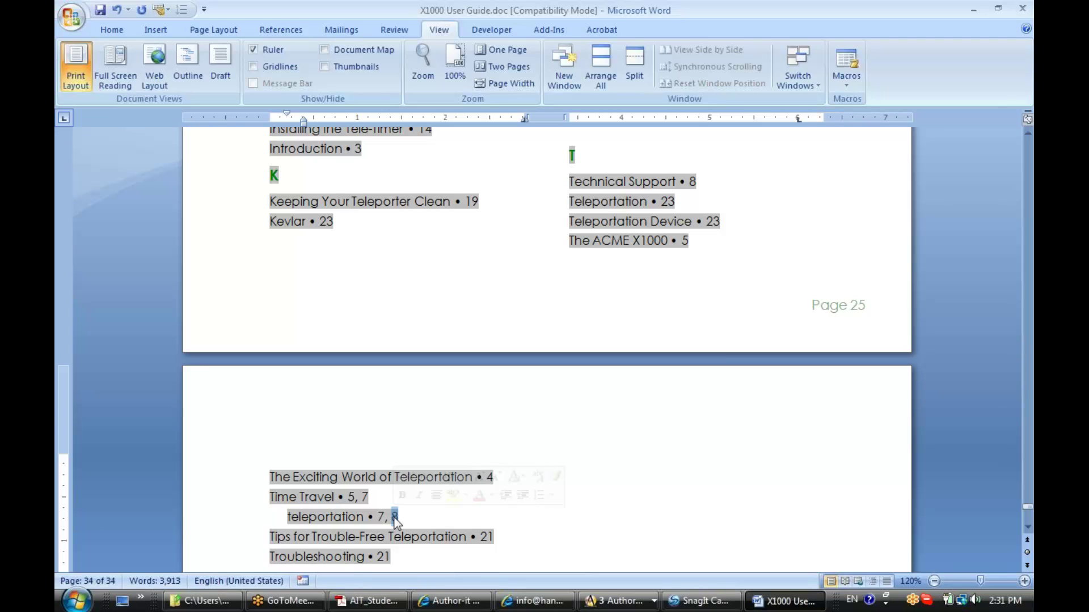